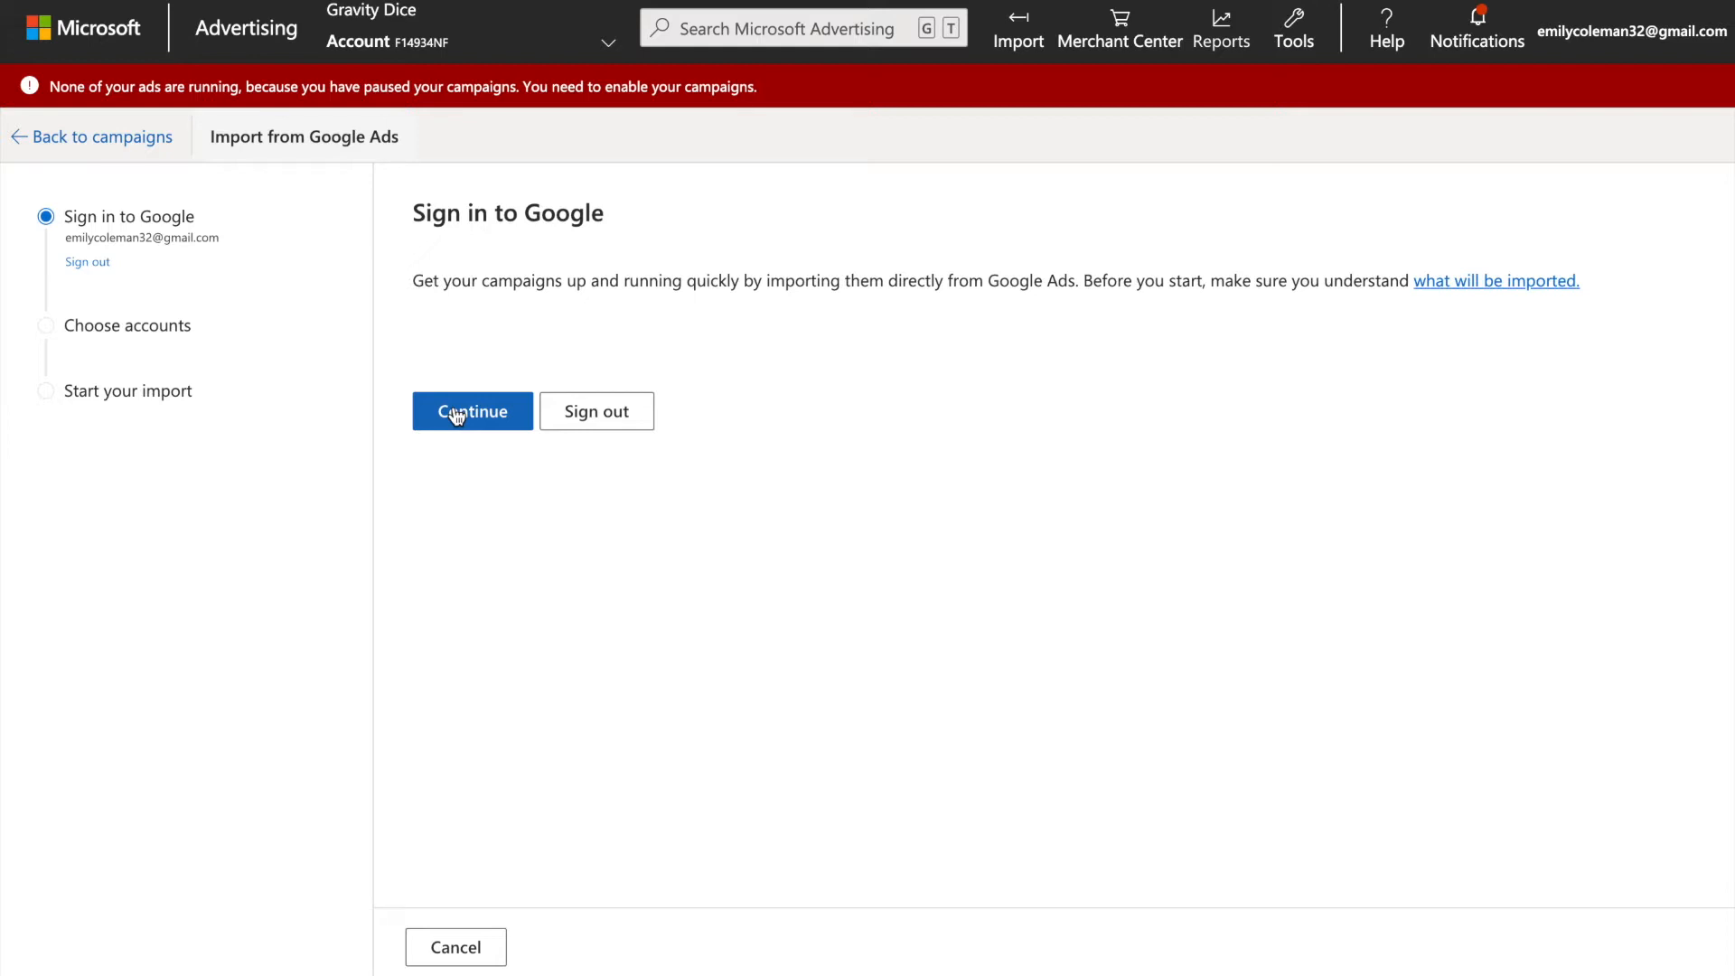
Continue with the signed-in Google account and choose the first listed Google Ads account as the import source.
{"action": "left_click", "coordinate": [456, 414]}
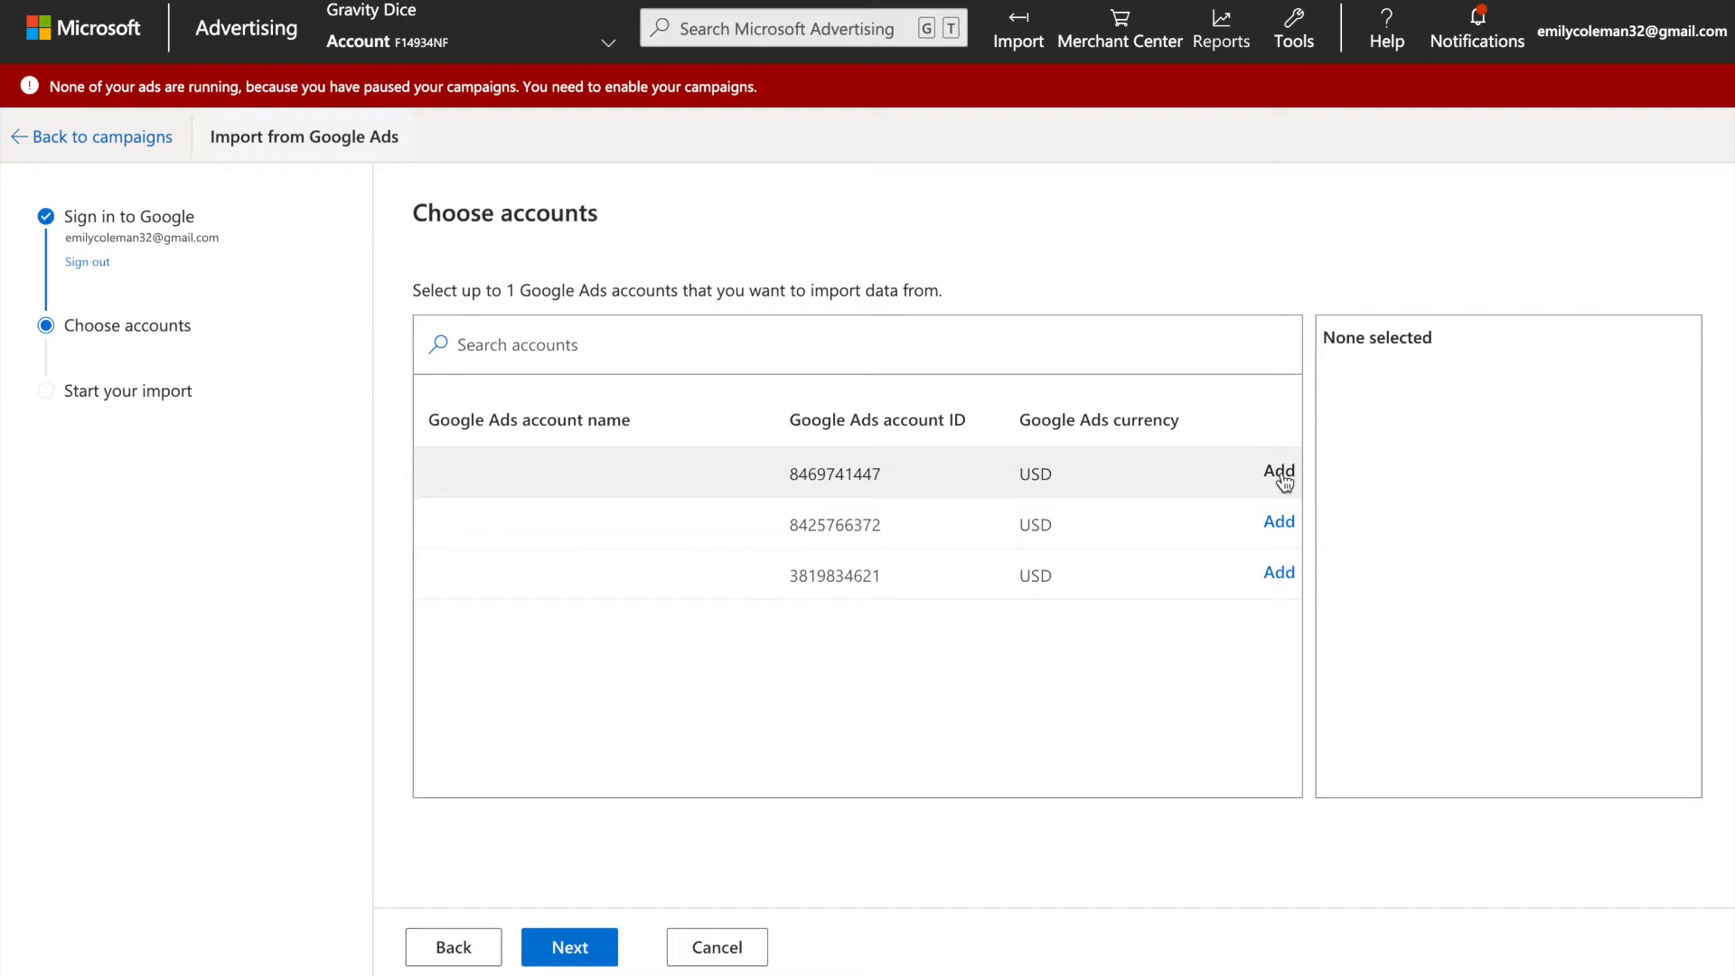
{"action": "left_click", "coordinate": [1277, 475]}
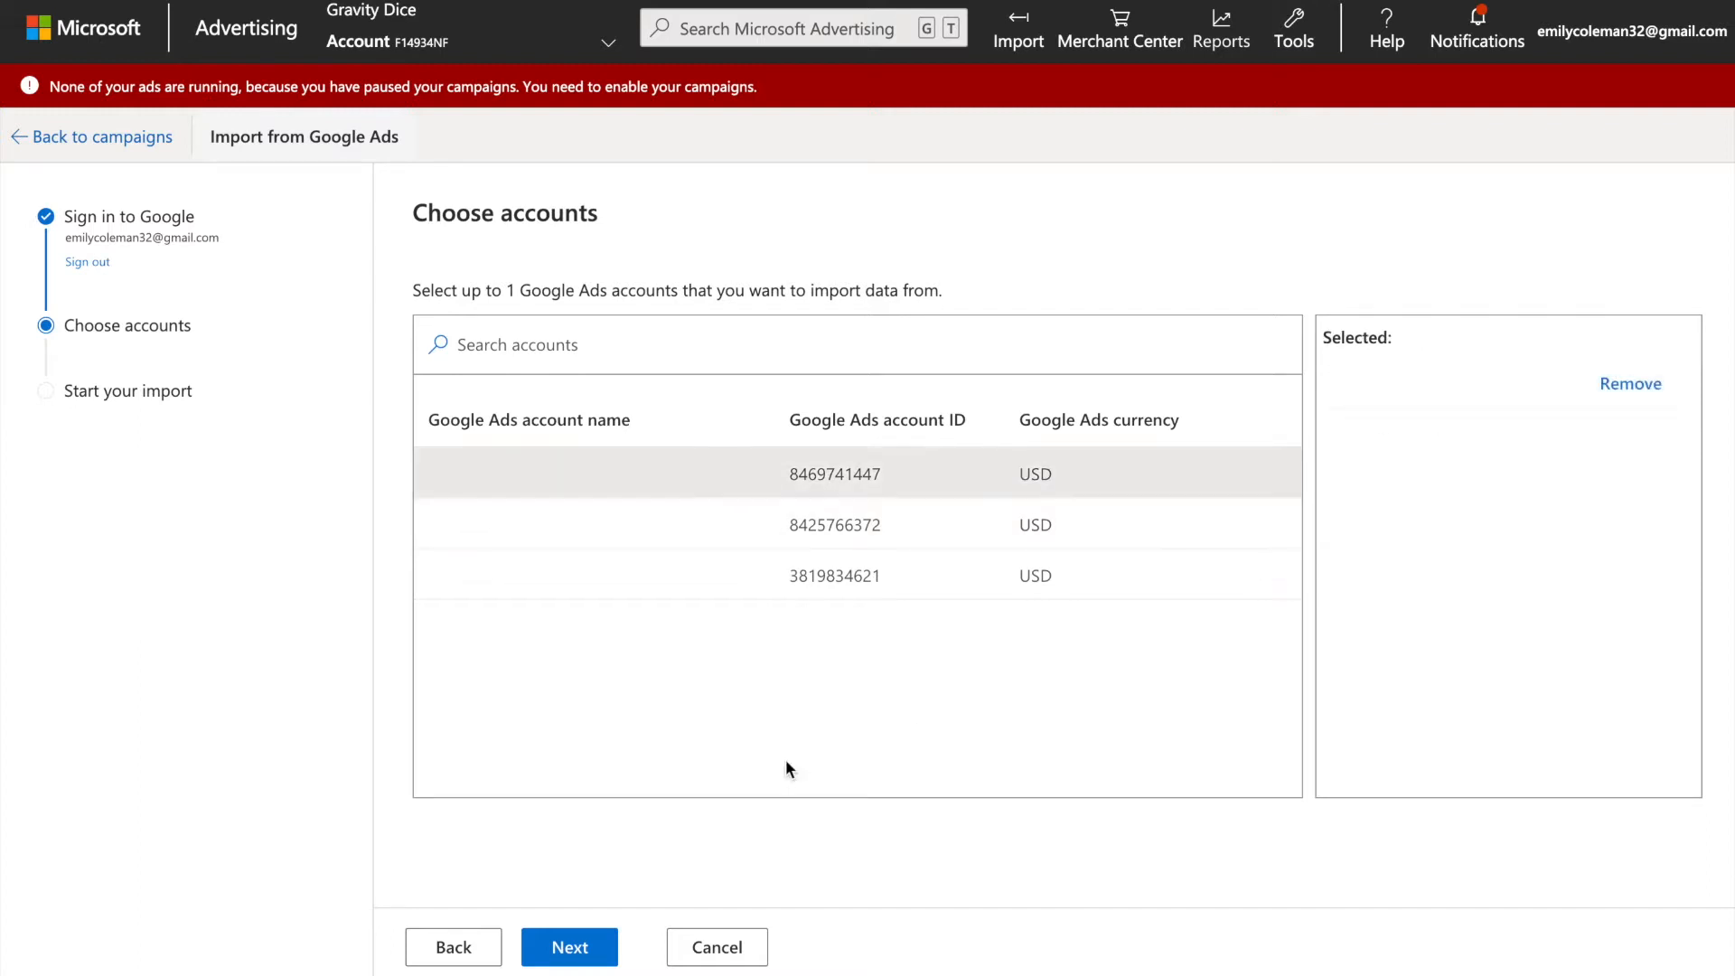
{"action": "left_click", "coordinate": [559, 949]}
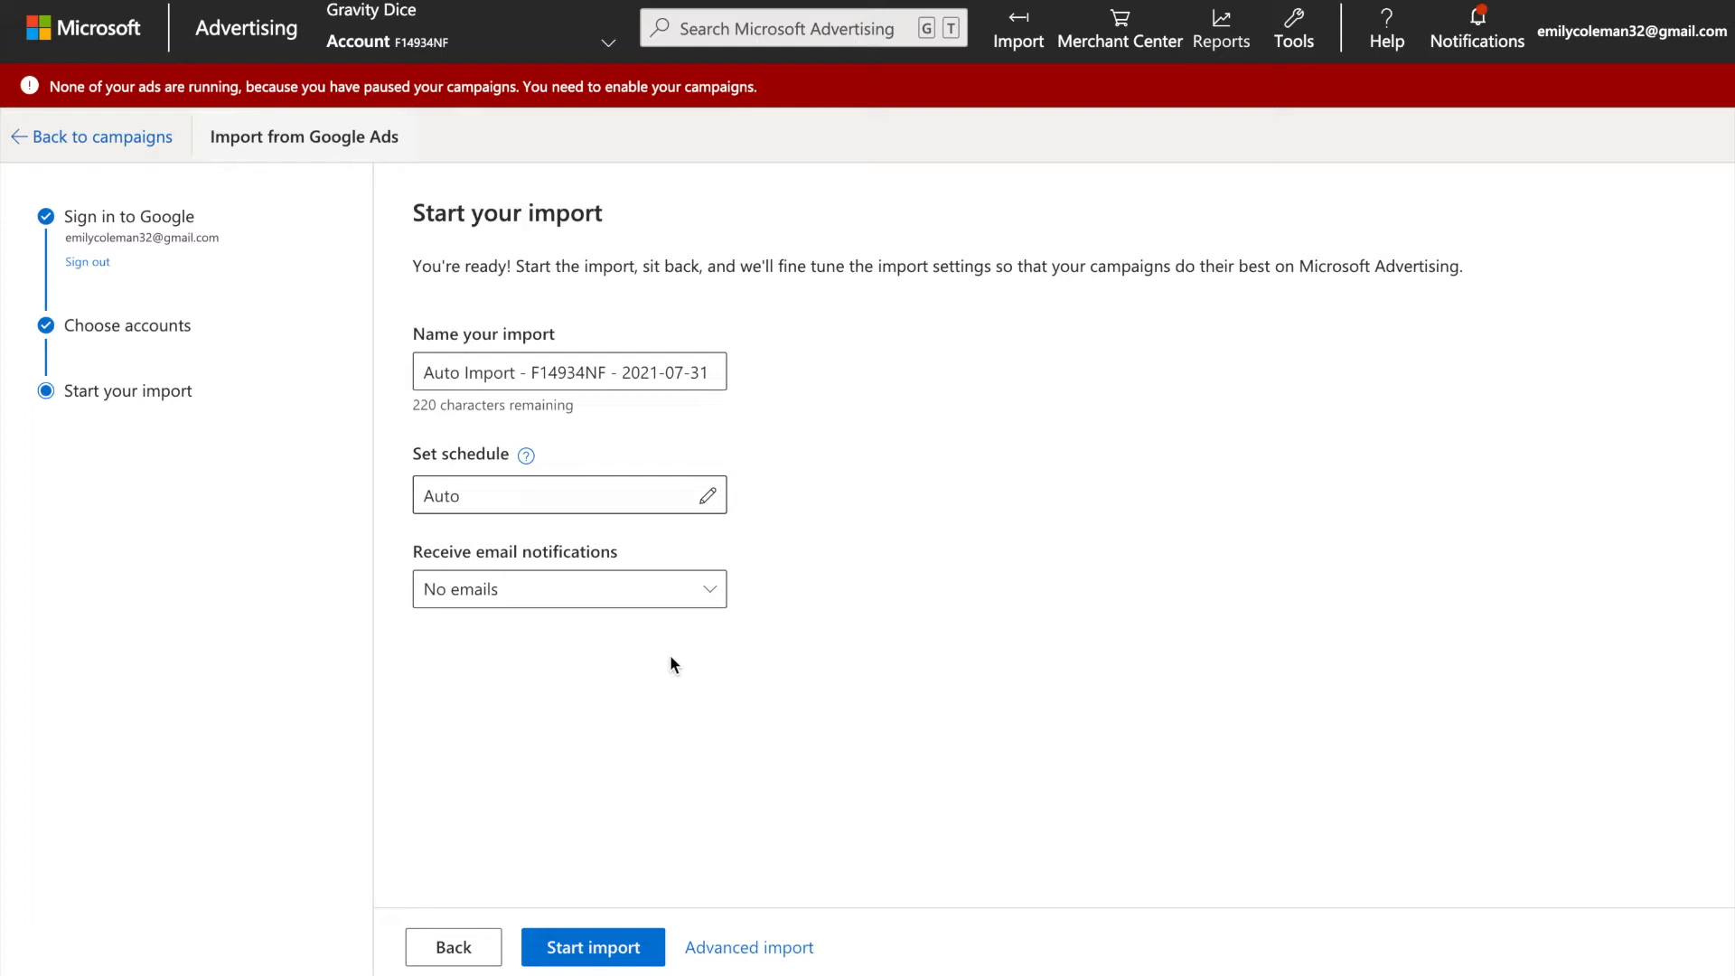
Name the import "Initial Import 7-30-2021".
{"action": "triple_click", "coordinate": [569, 372]}
{"action": "key", "text": "BackSpace"}
{"action": "type", "text": "Initial "}
{"action": "type", "text": "Imp"}
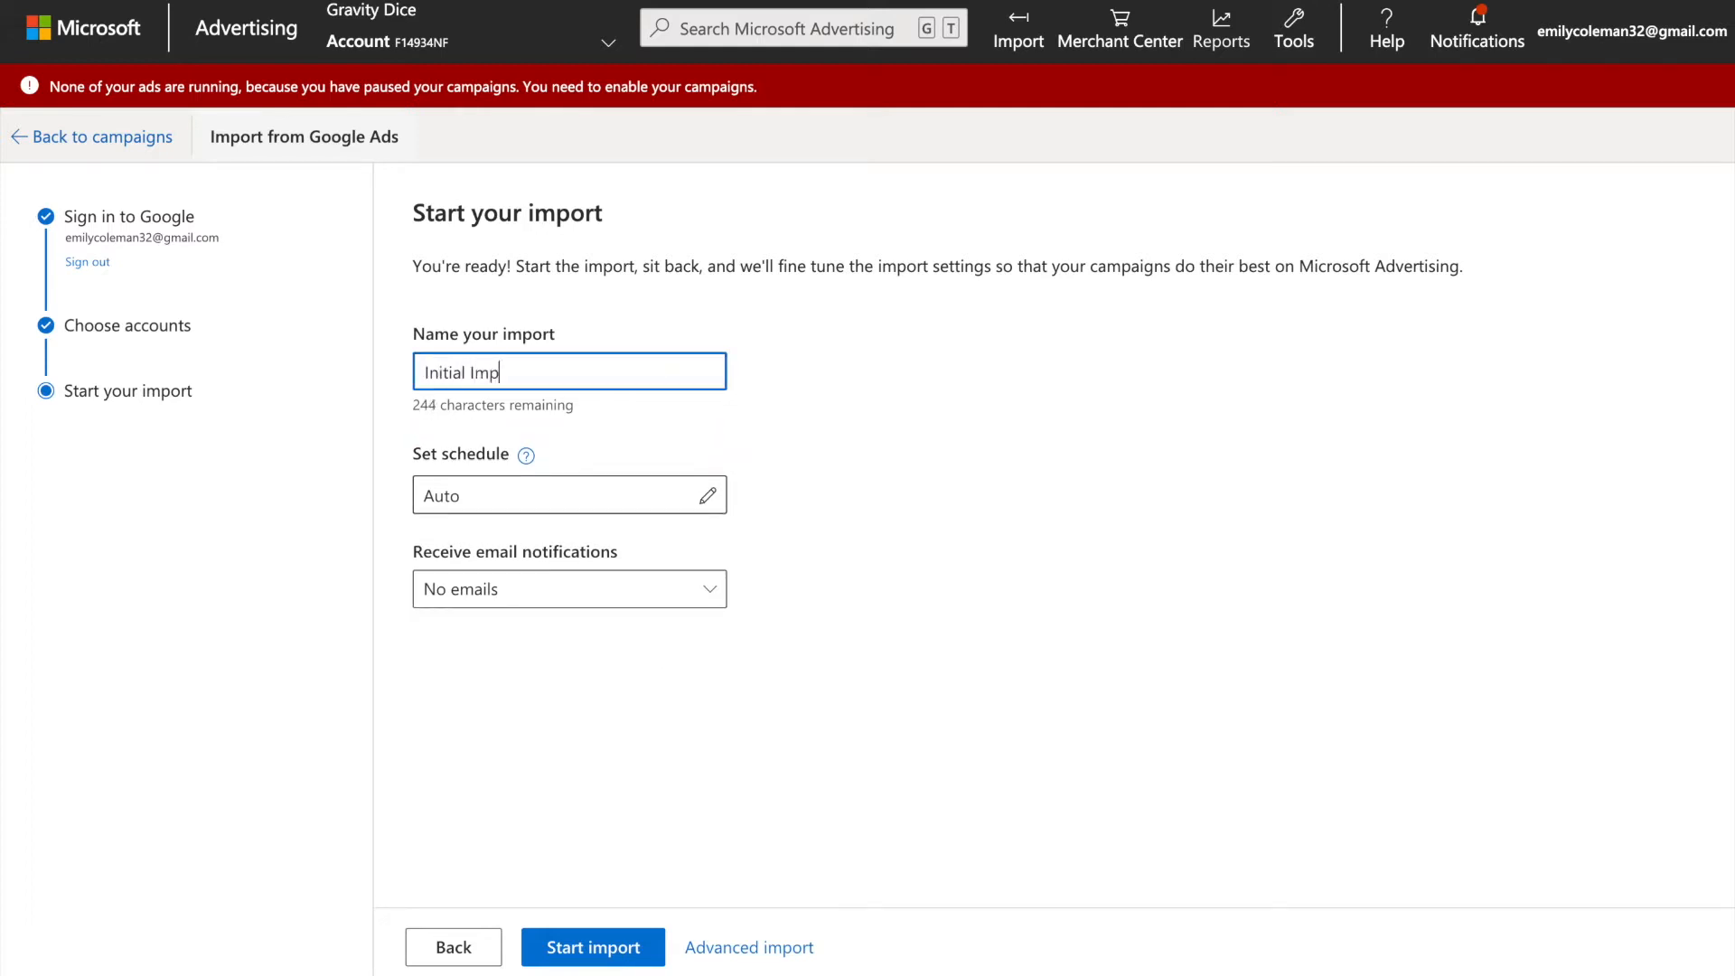
{"action": "type", "text": "ort 7-30-2021"}
Set the import schedule to Now and start the import.
{"action": "left_click", "coordinate": [671, 505]}
{"action": "left_click", "coordinate": [1234, 213]}
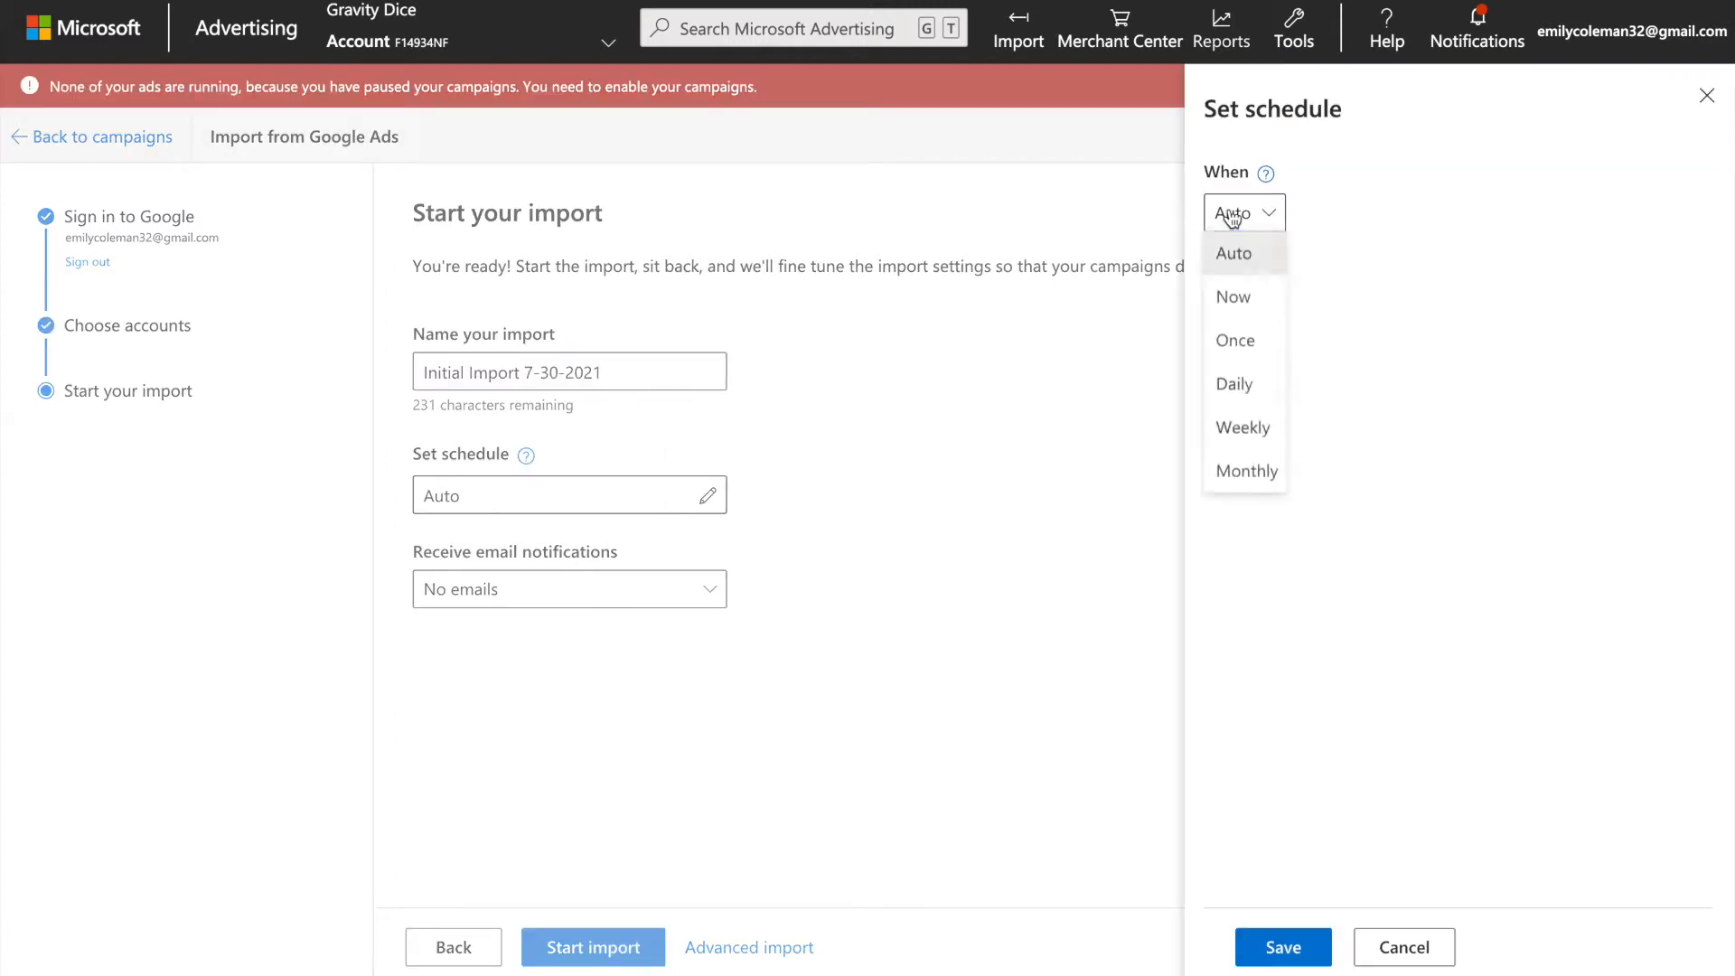
{"action": "left_click", "coordinate": [1254, 299]}
{"action": "left_click", "coordinate": [1265, 949]}
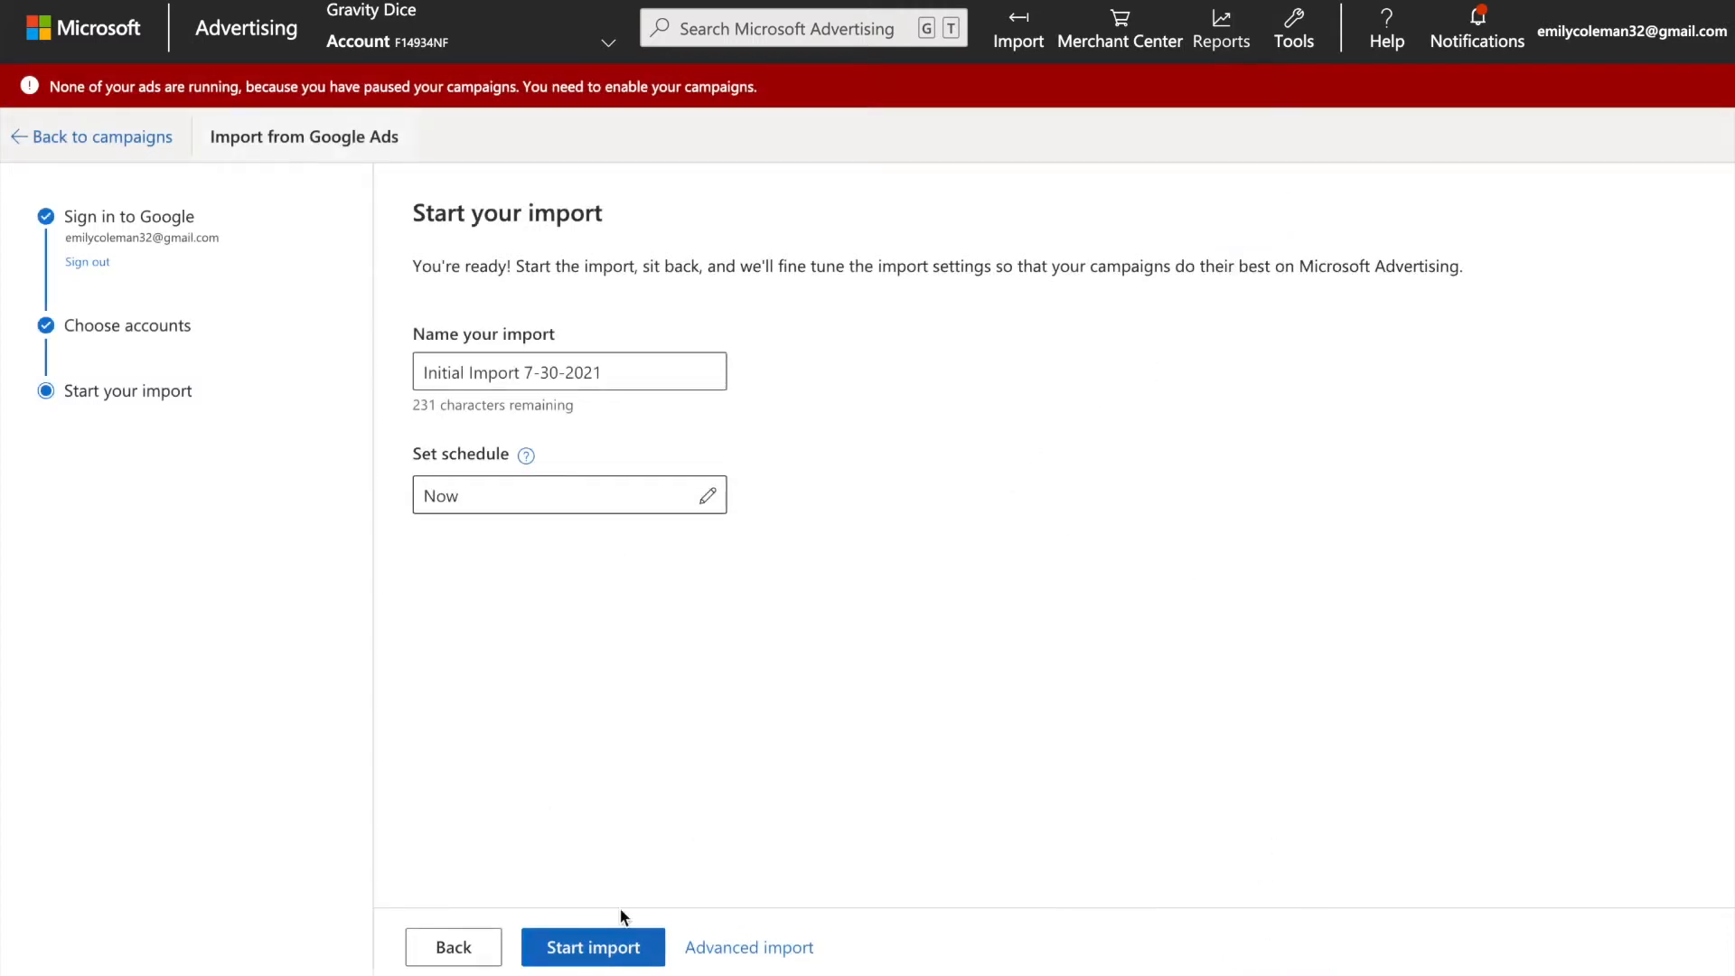
{"action": "left_click", "coordinate": [569, 956]}
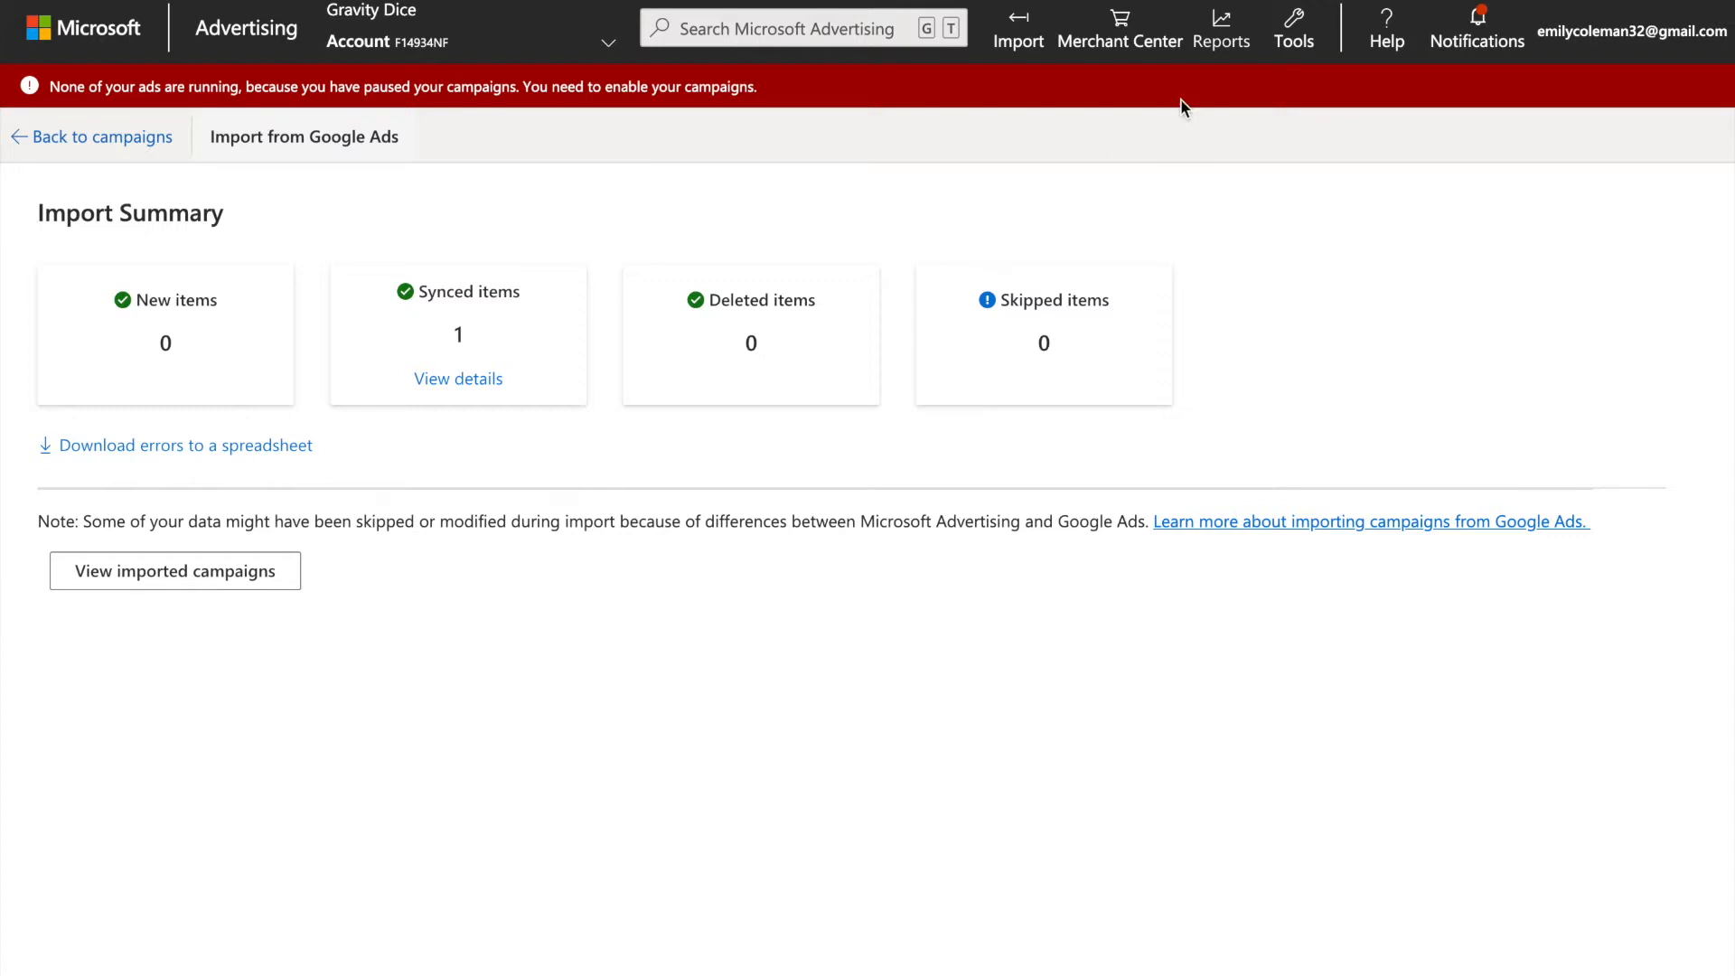
Begin another import from Google Ads, using the signed-in Google account and the first listed Google Ads account.
{"action": "left_click", "coordinate": [1016, 32]}
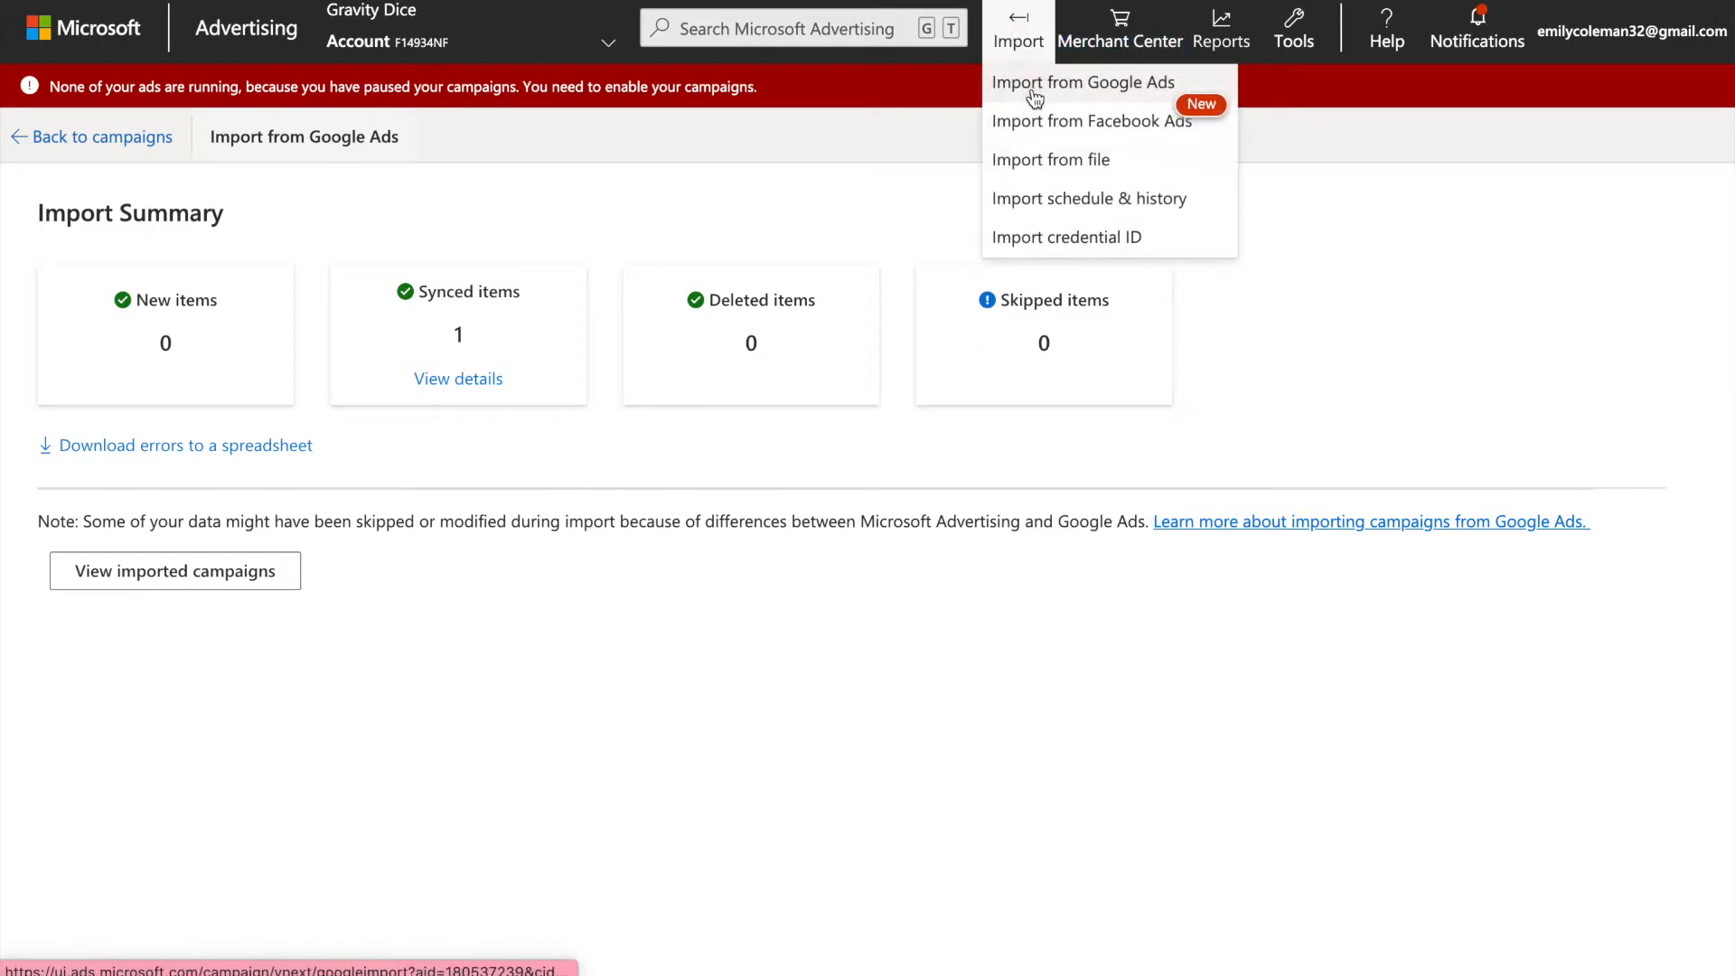
{"action": "left_click", "coordinate": [1035, 90]}
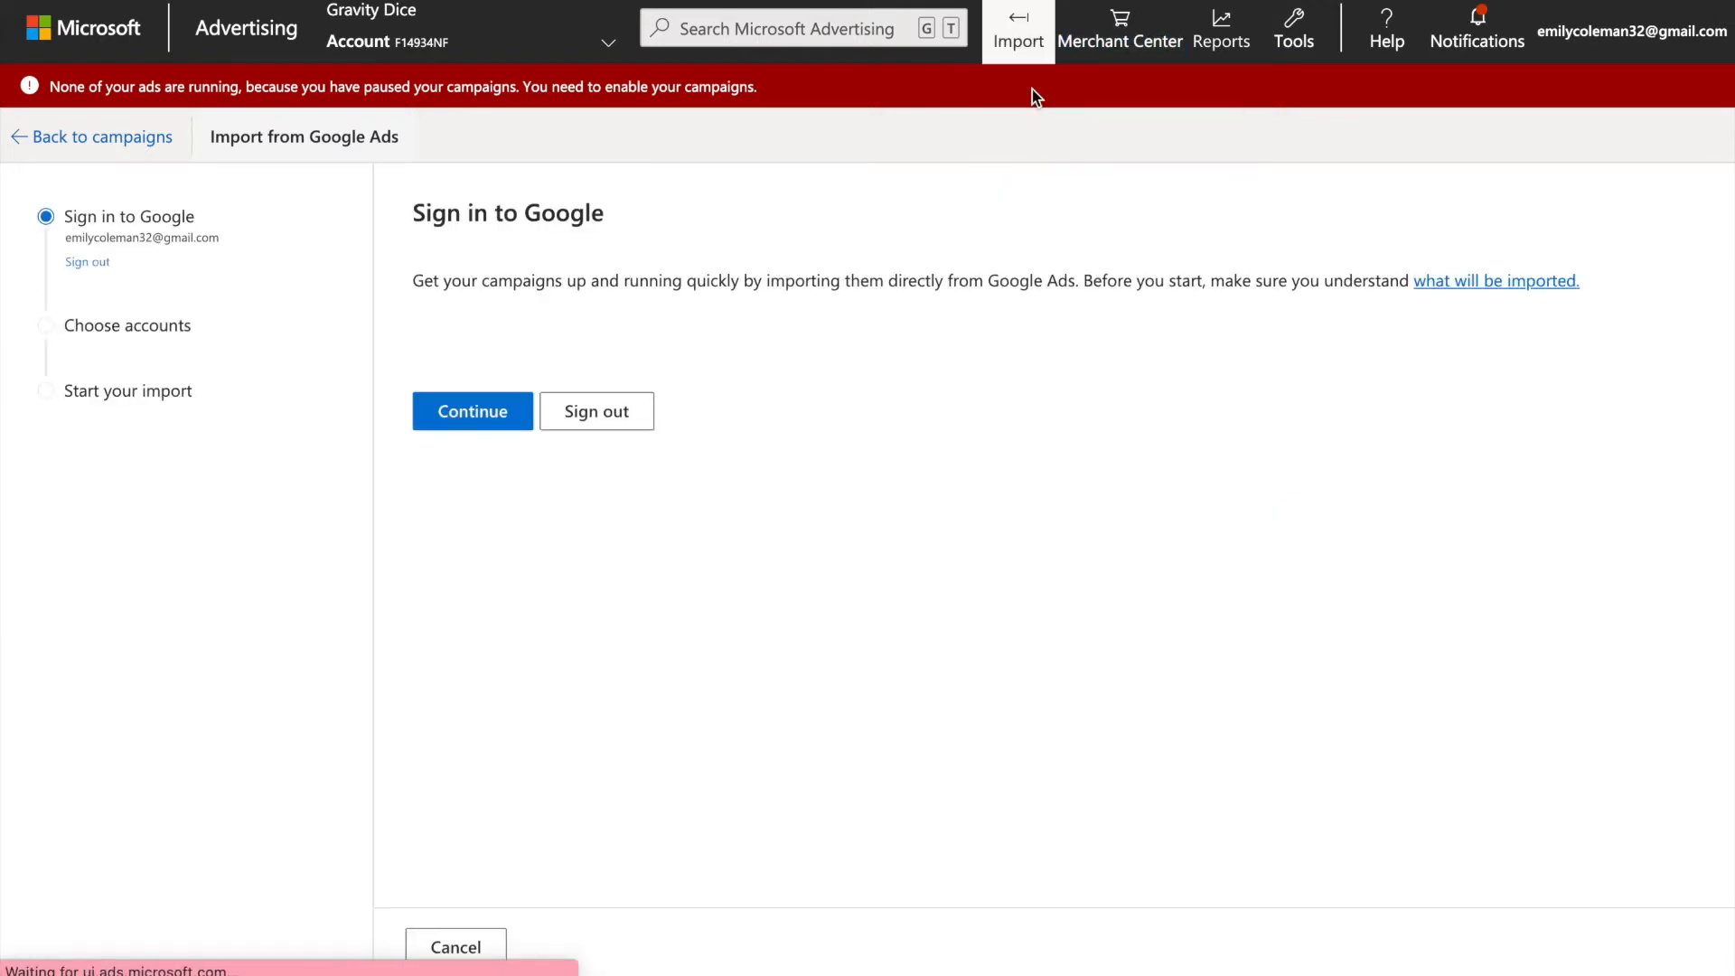
{"action": "left_click", "coordinate": [470, 411]}
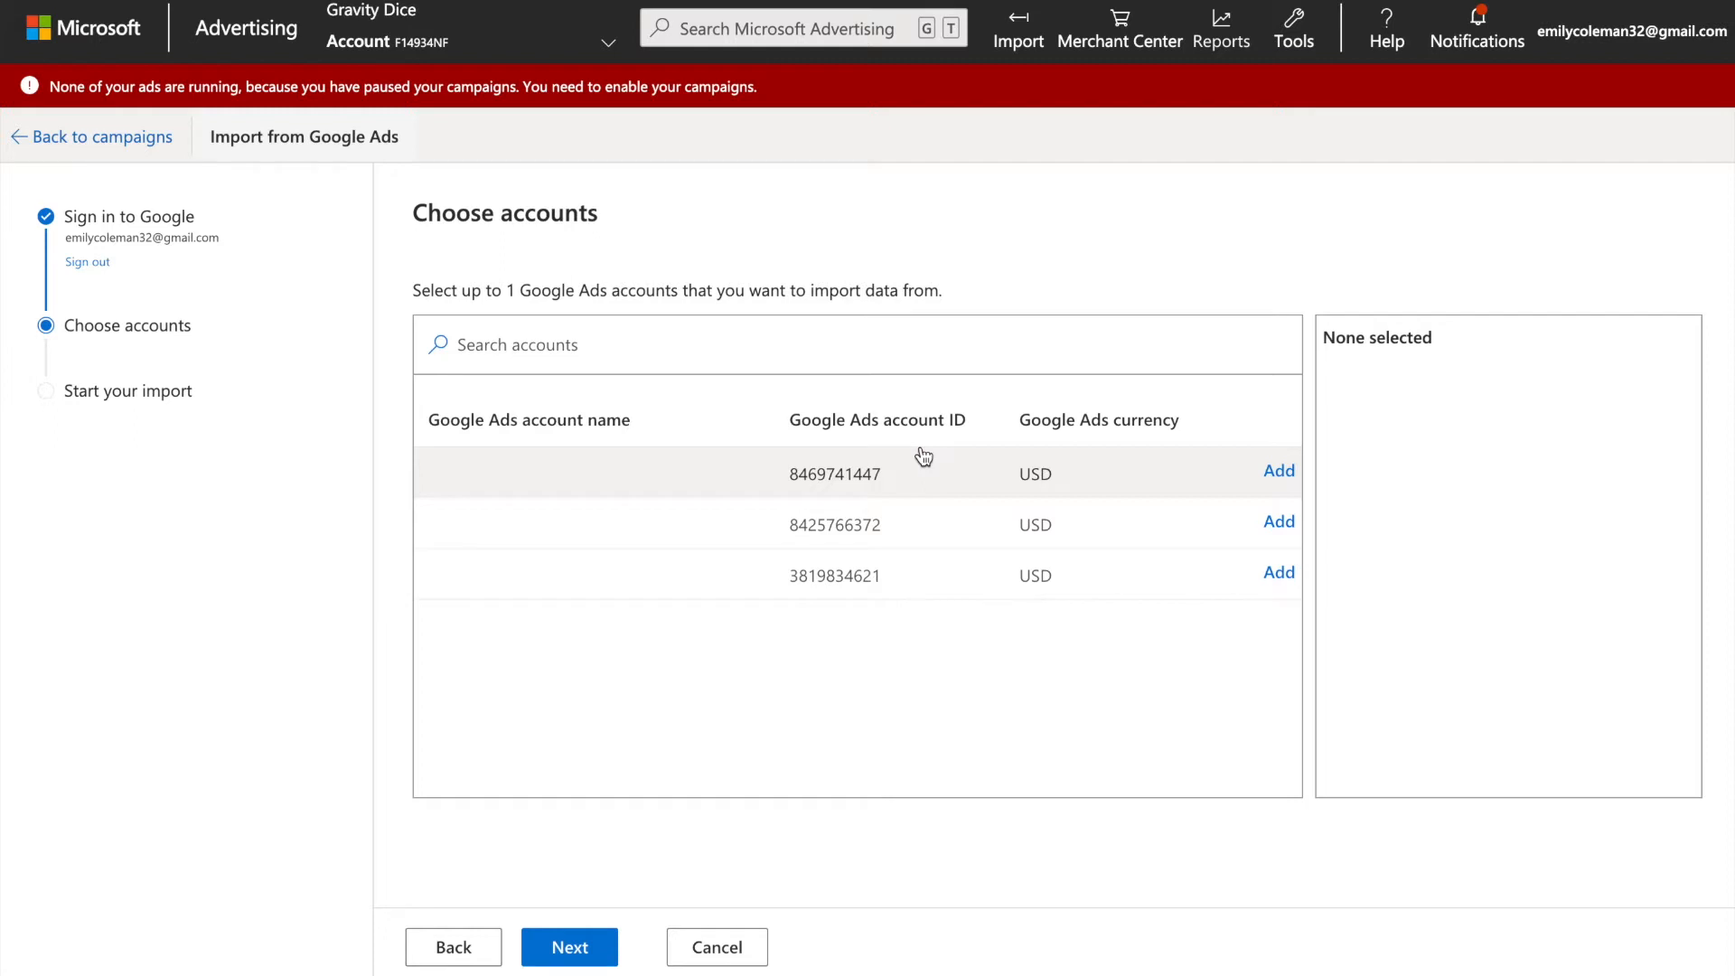
{"action": "left_click", "coordinate": [1274, 474]}
{"action": "left_click", "coordinate": [561, 947]}
Set this second import's schedule to Now, keeping the default import name.
{"action": "left_click", "coordinate": [654, 373]}
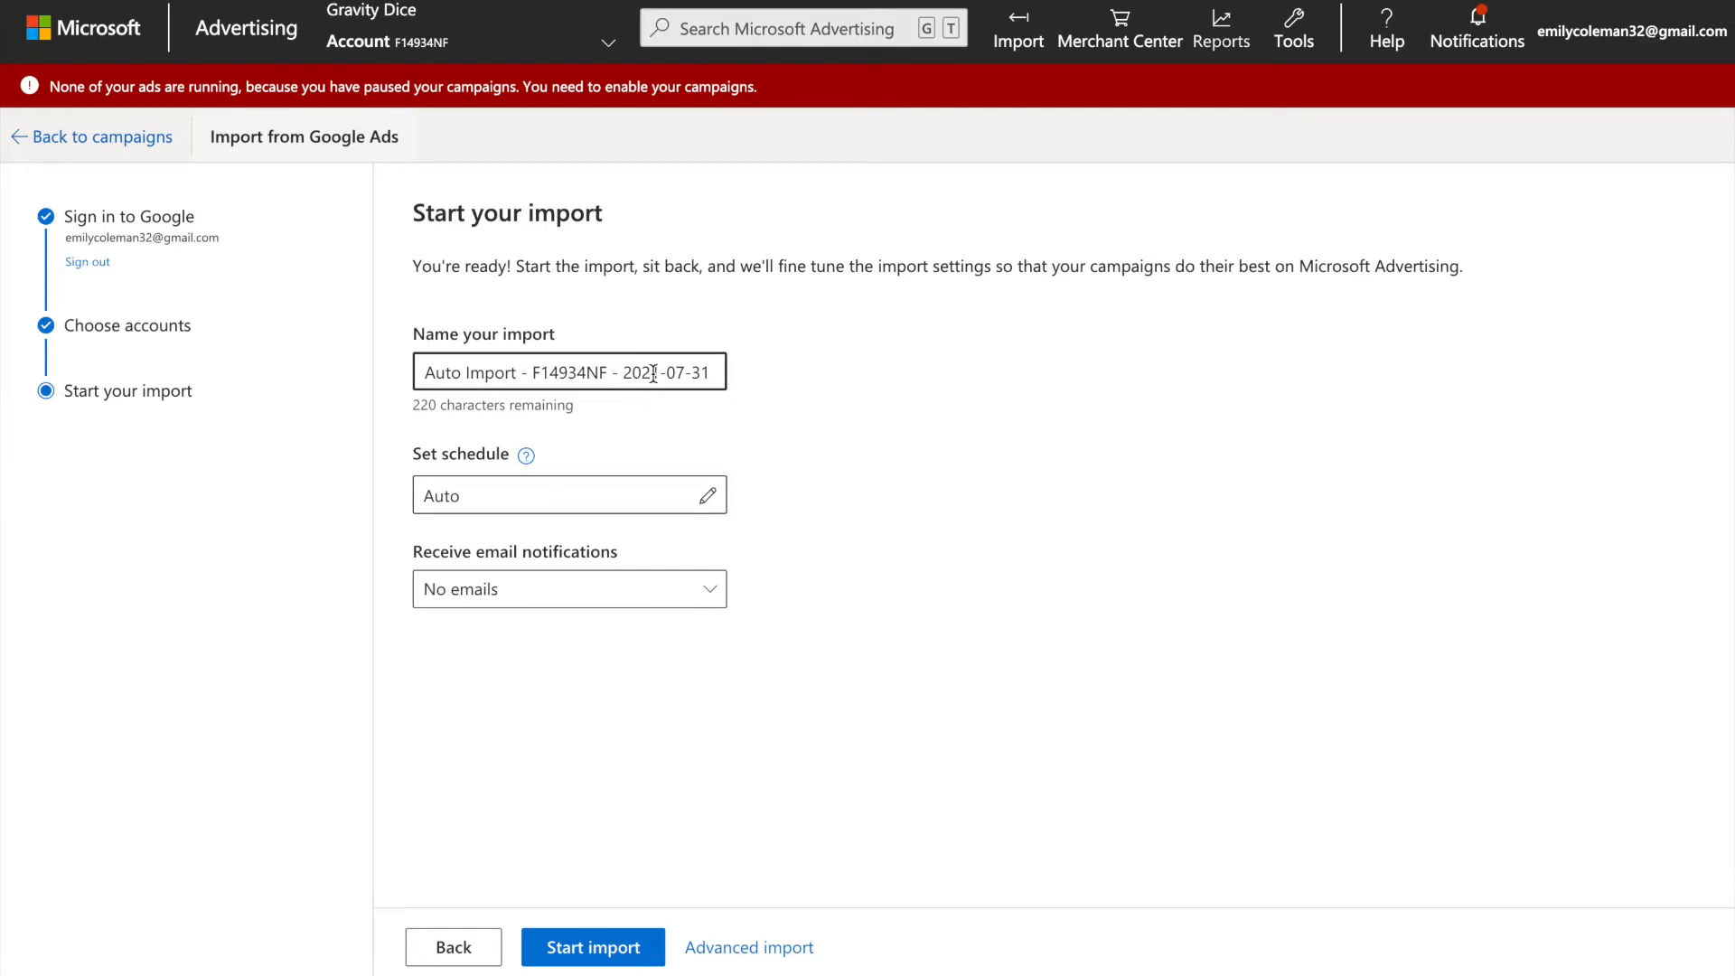
{"action": "left_click", "coordinate": [632, 267]}
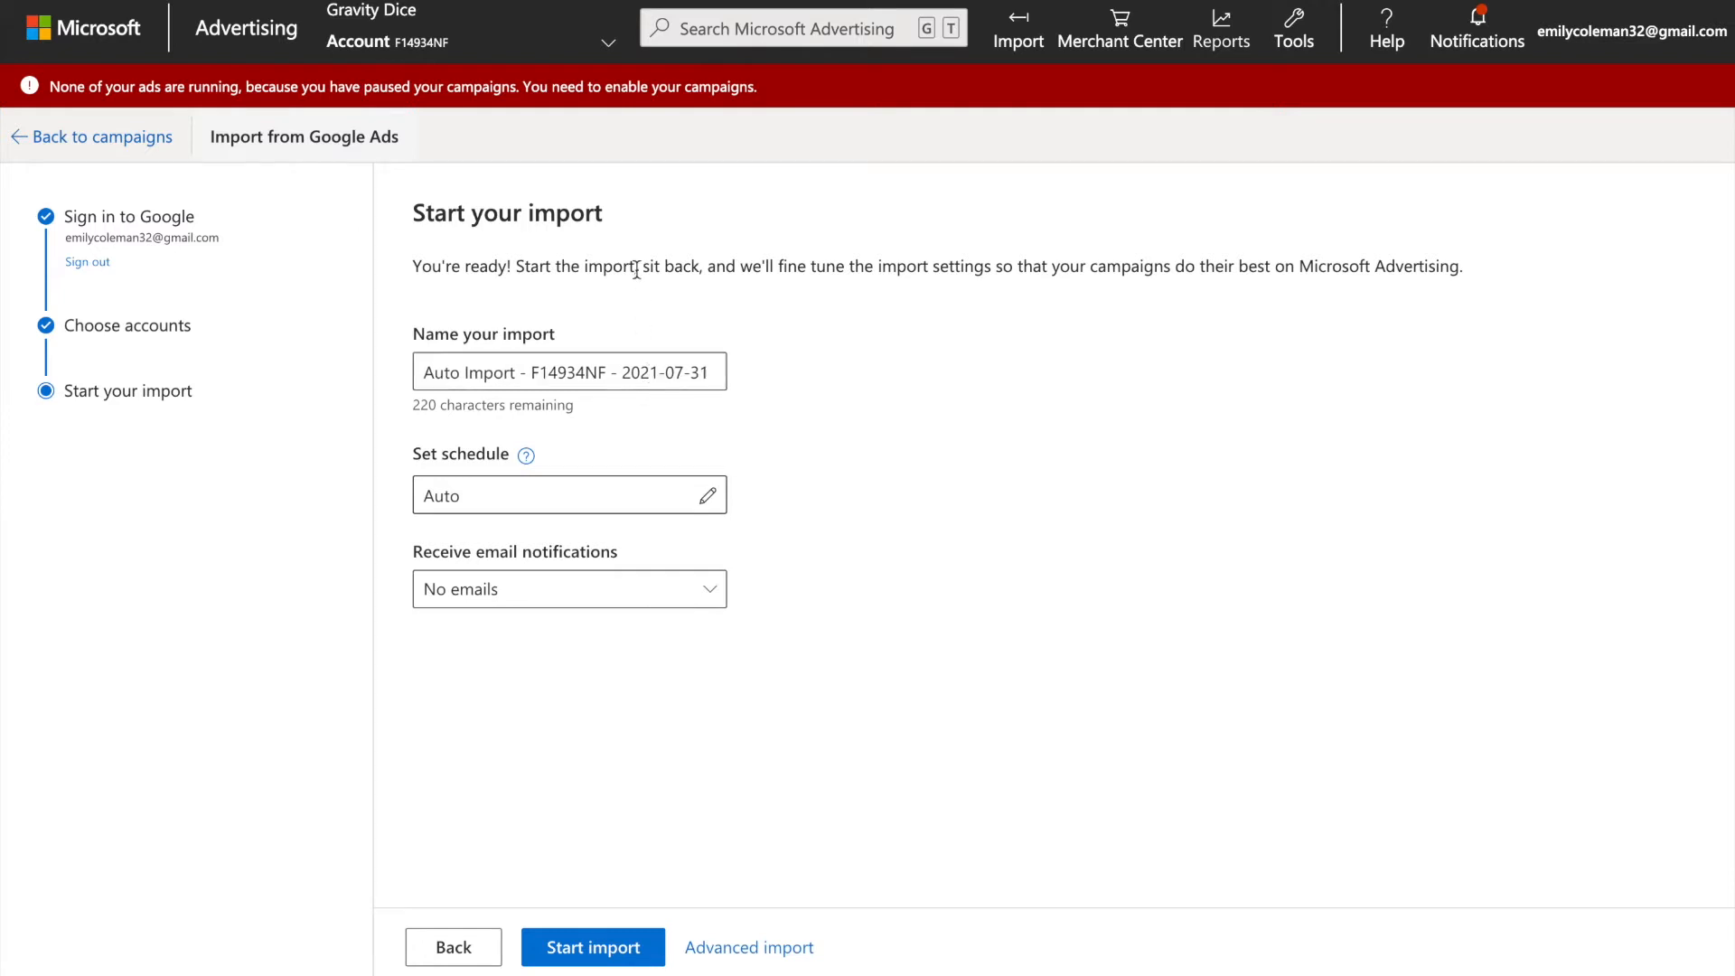
{"action": "left_click", "coordinate": [629, 500]}
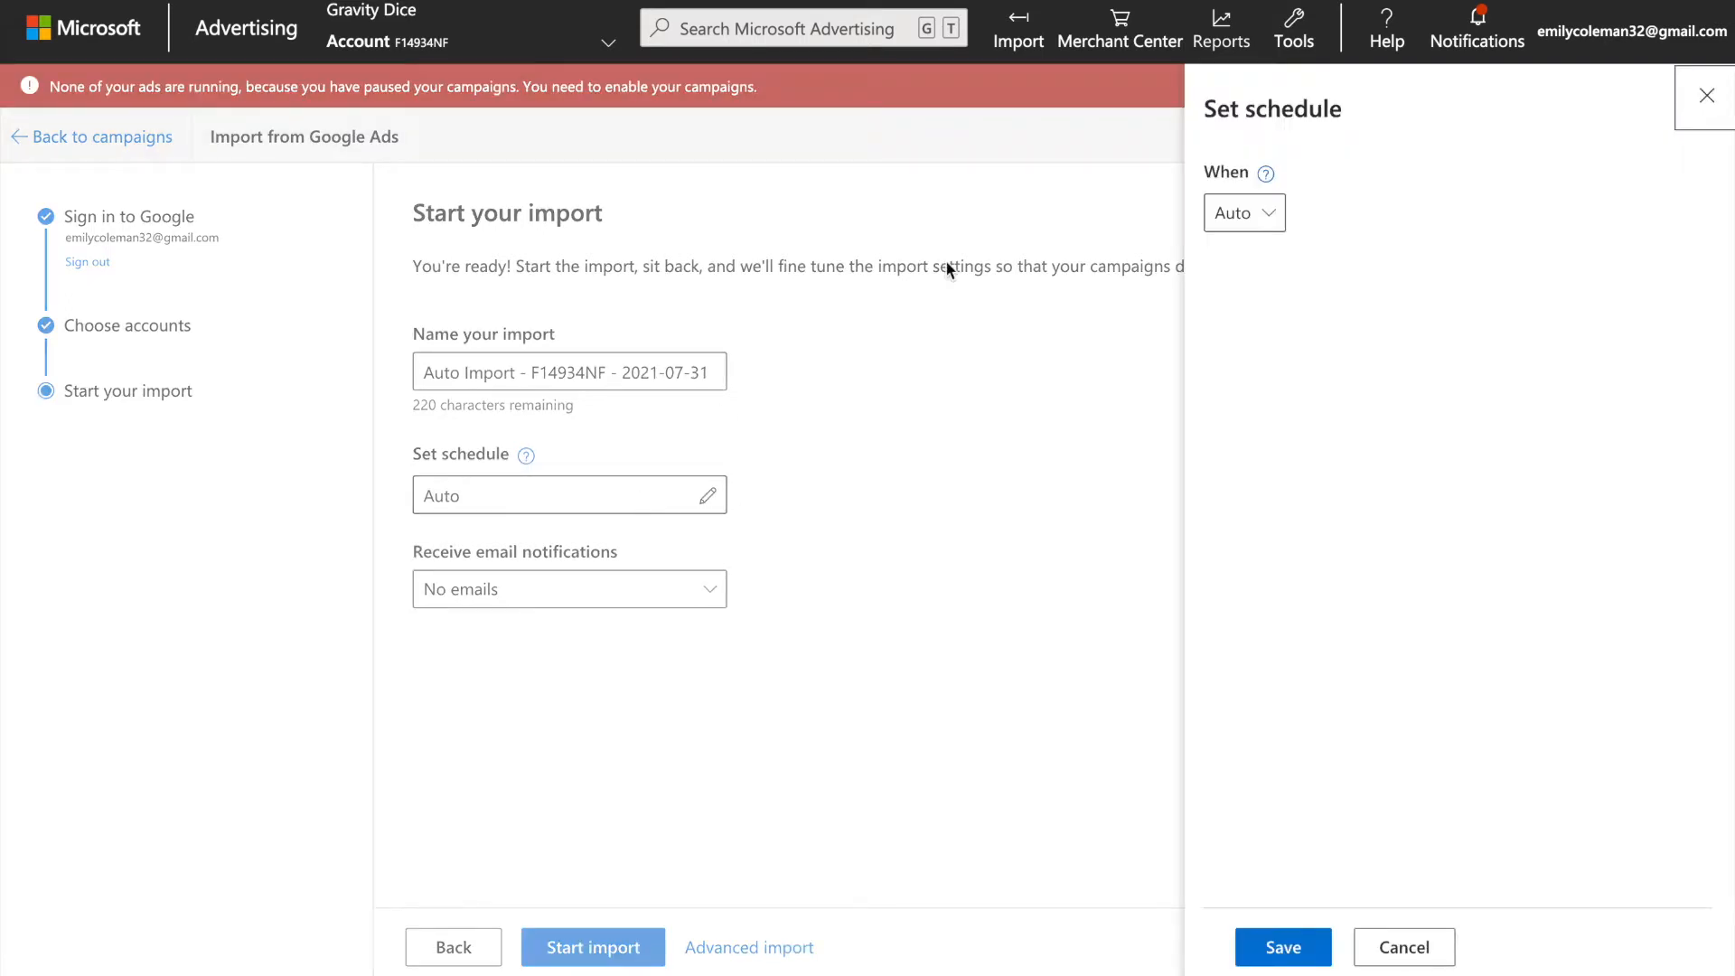
{"action": "left_click", "coordinate": [1245, 213]}
{"action": "left_click", "coordinate": [1245, 296]}
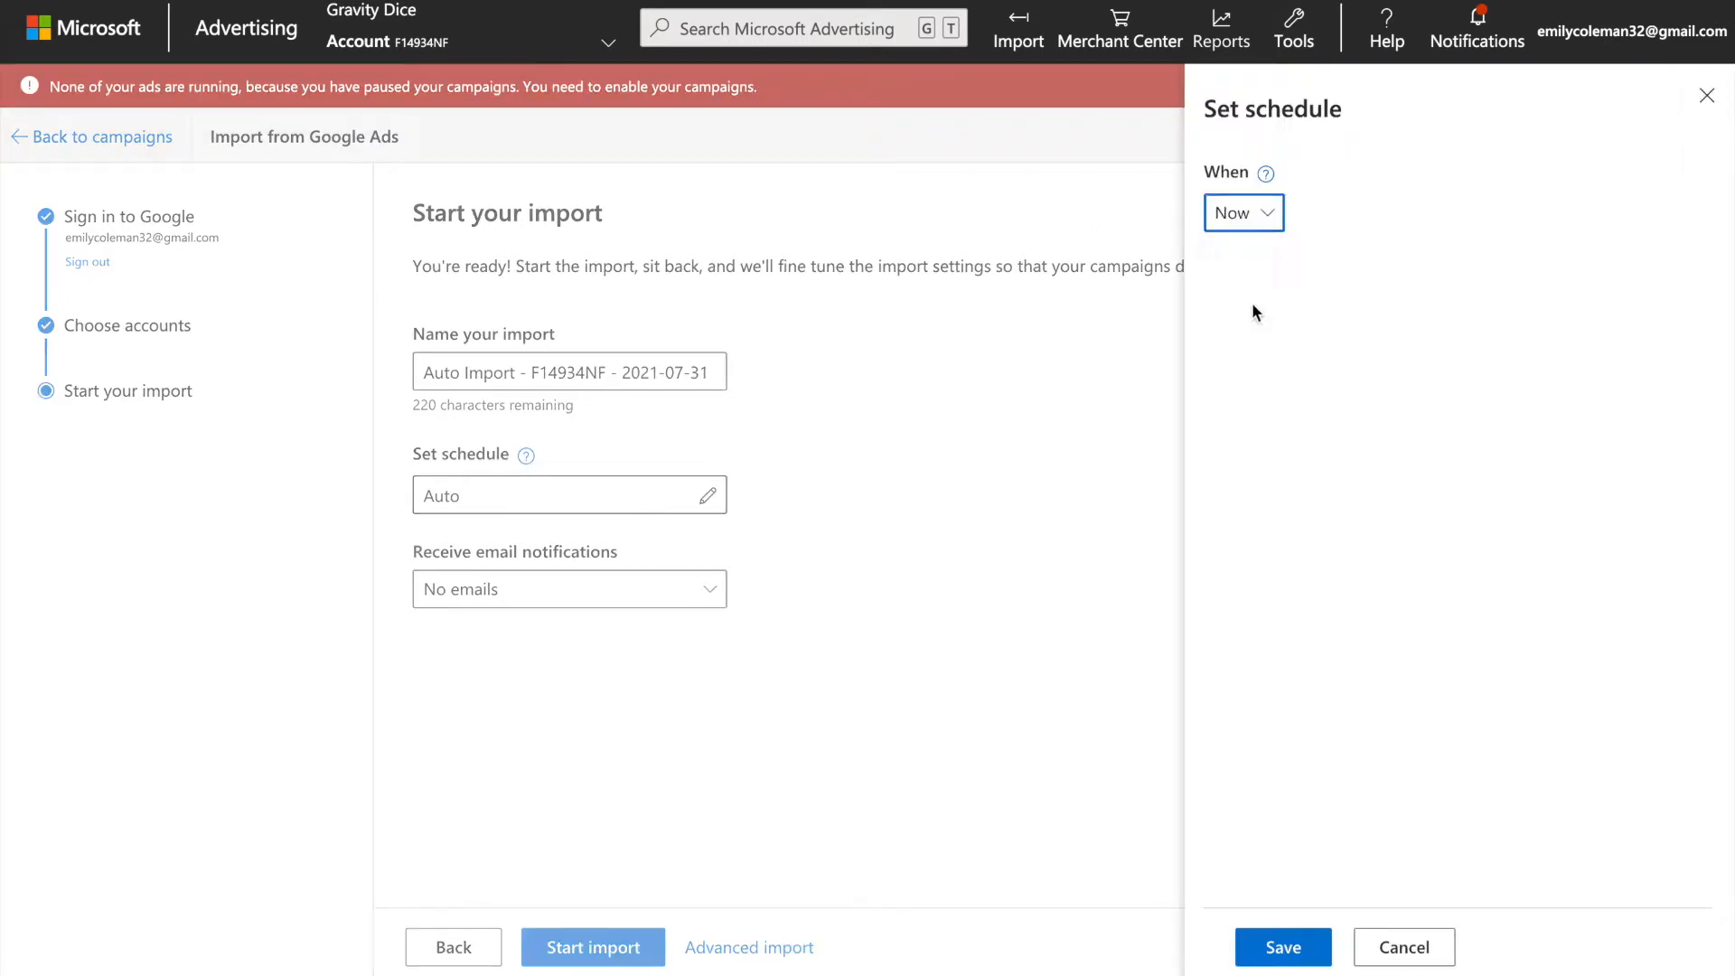
{"action": "left_click", "coordinate": [1283, 949]}
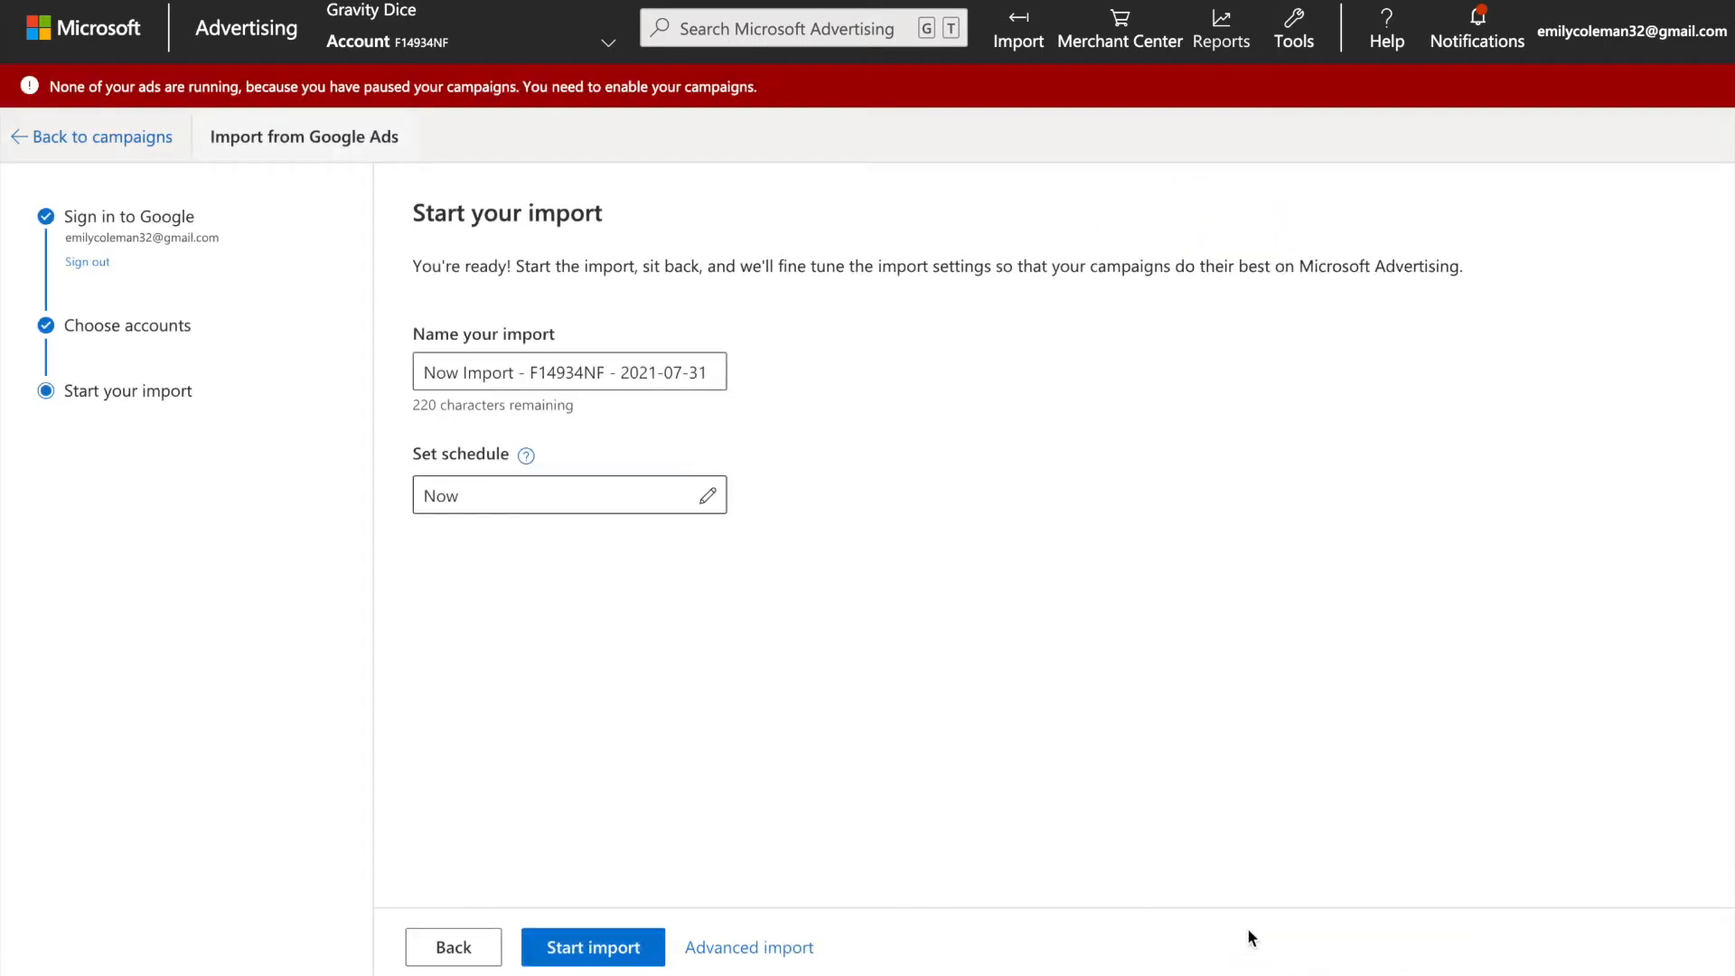
Switch to the advanced import and choose to import specific campaigns and ad groups, with every listed campaign selected.
{"action": "left_click", "coordinate": [747, 949]}
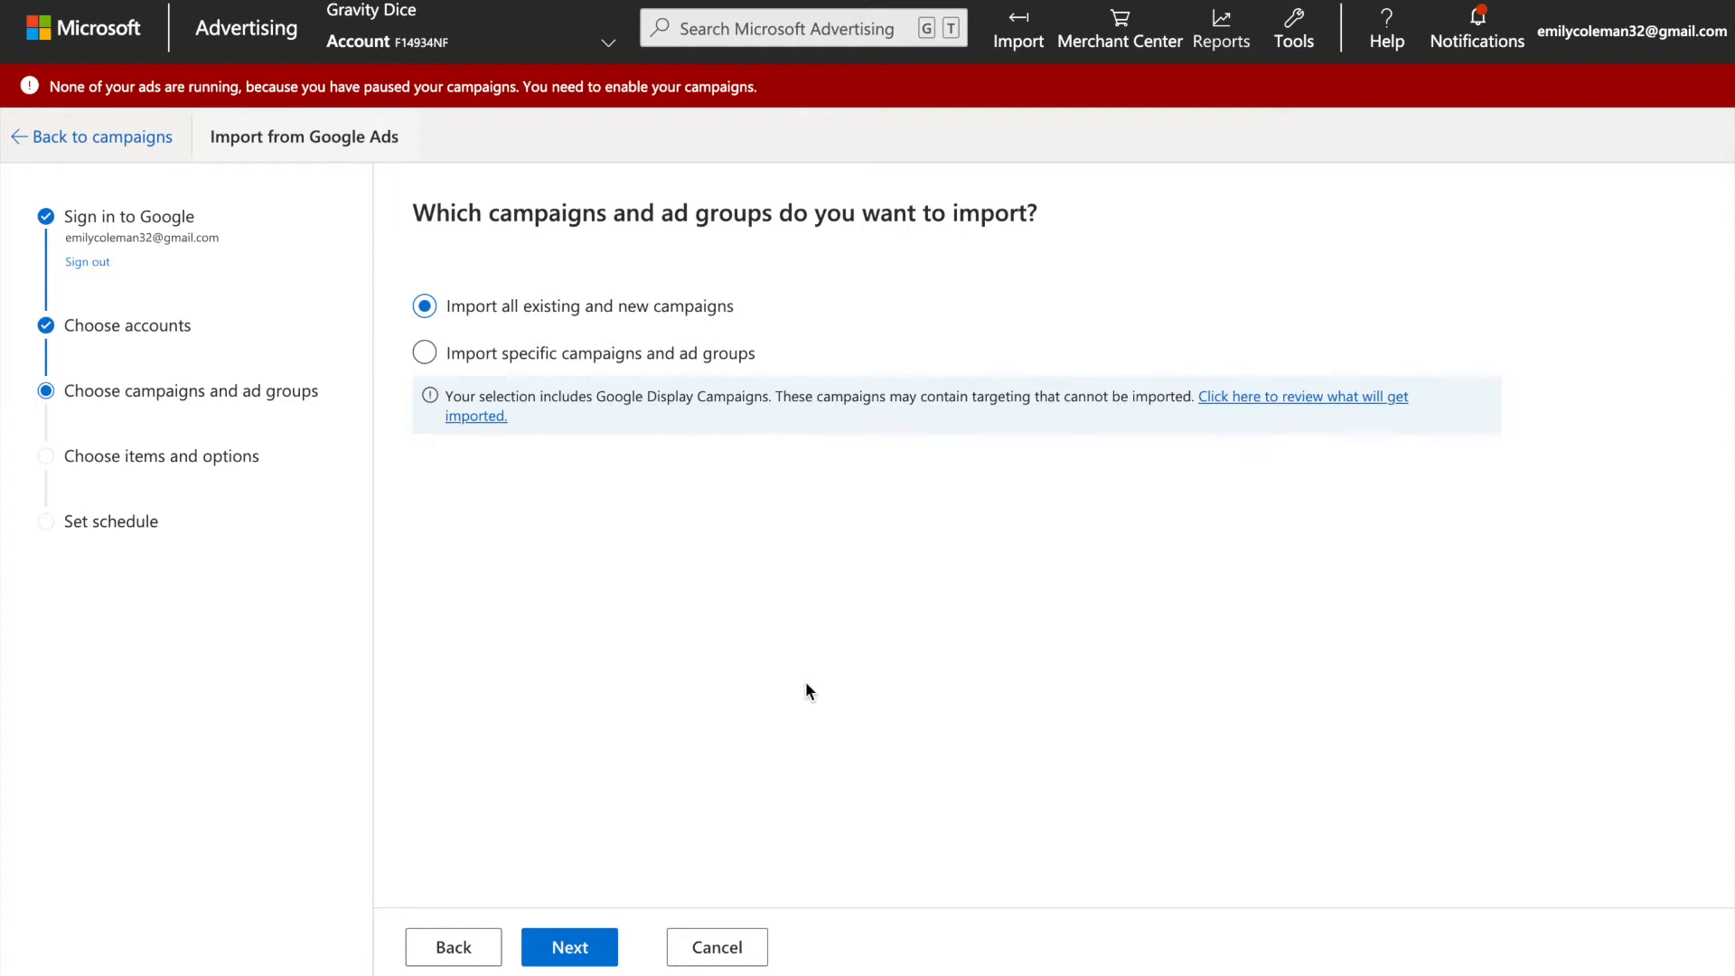
{"action": "left_click", "coordinate": [426, 354]}
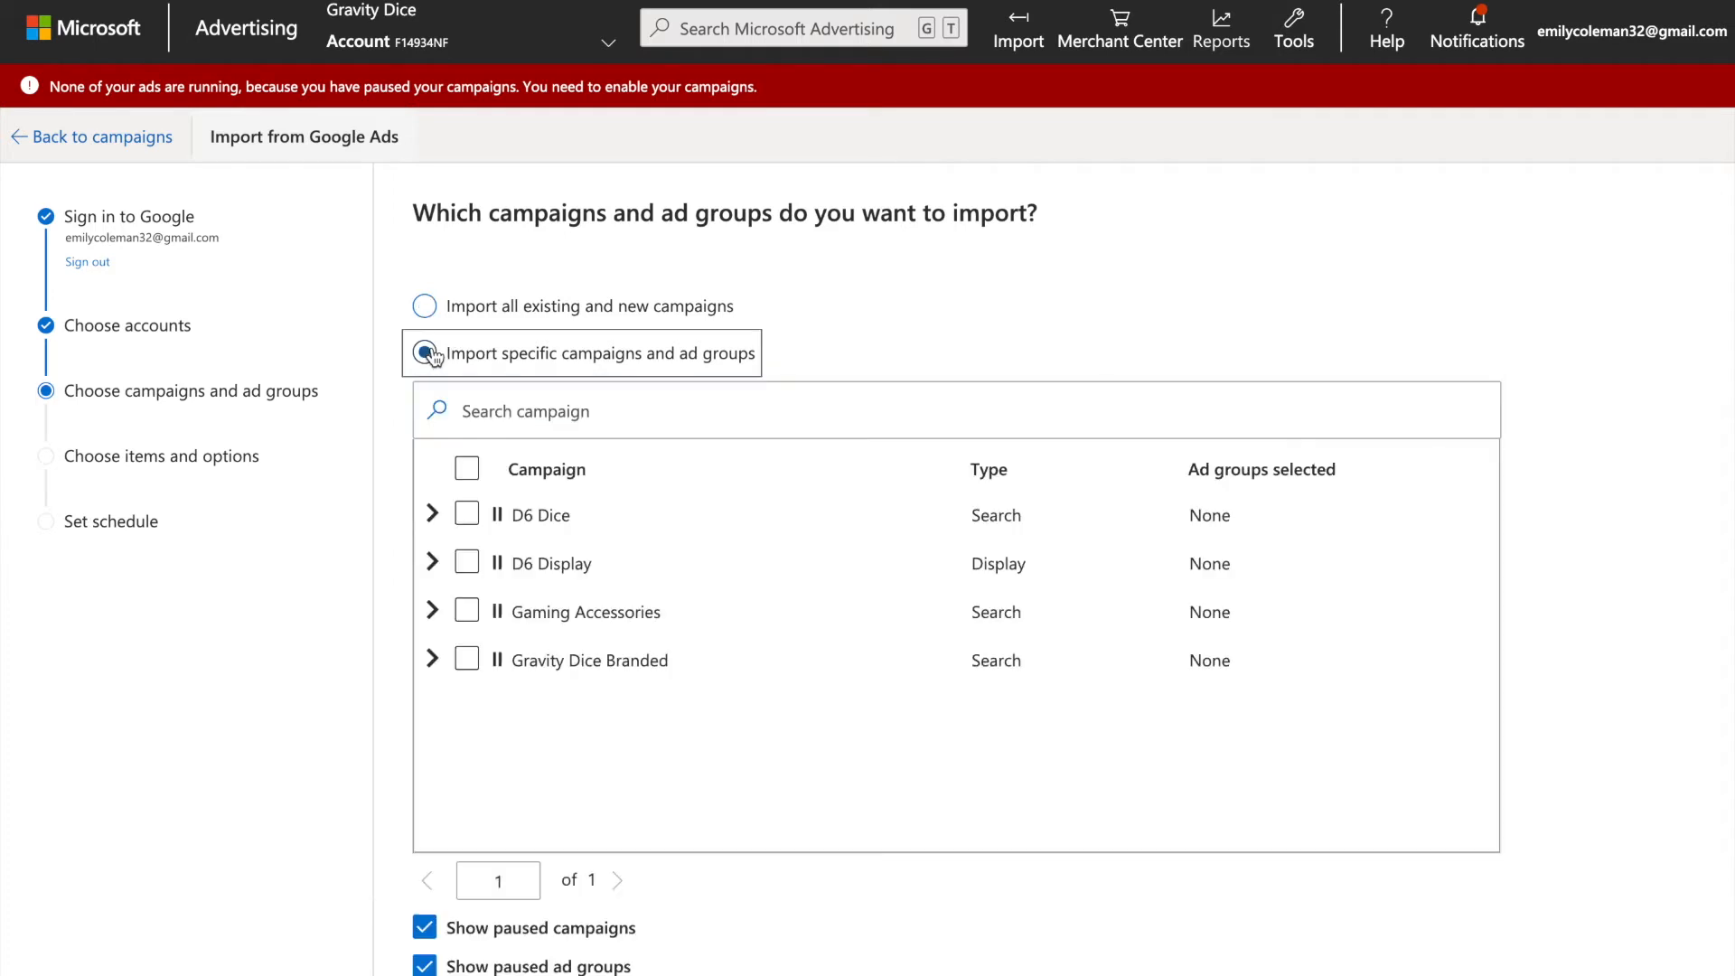
{"action": "left_click", "coordinate": [467, 471]}
{"action": "scroll", "coordinate": [810, 593], "scroll_direction": "down", "scroll_amount": 2}
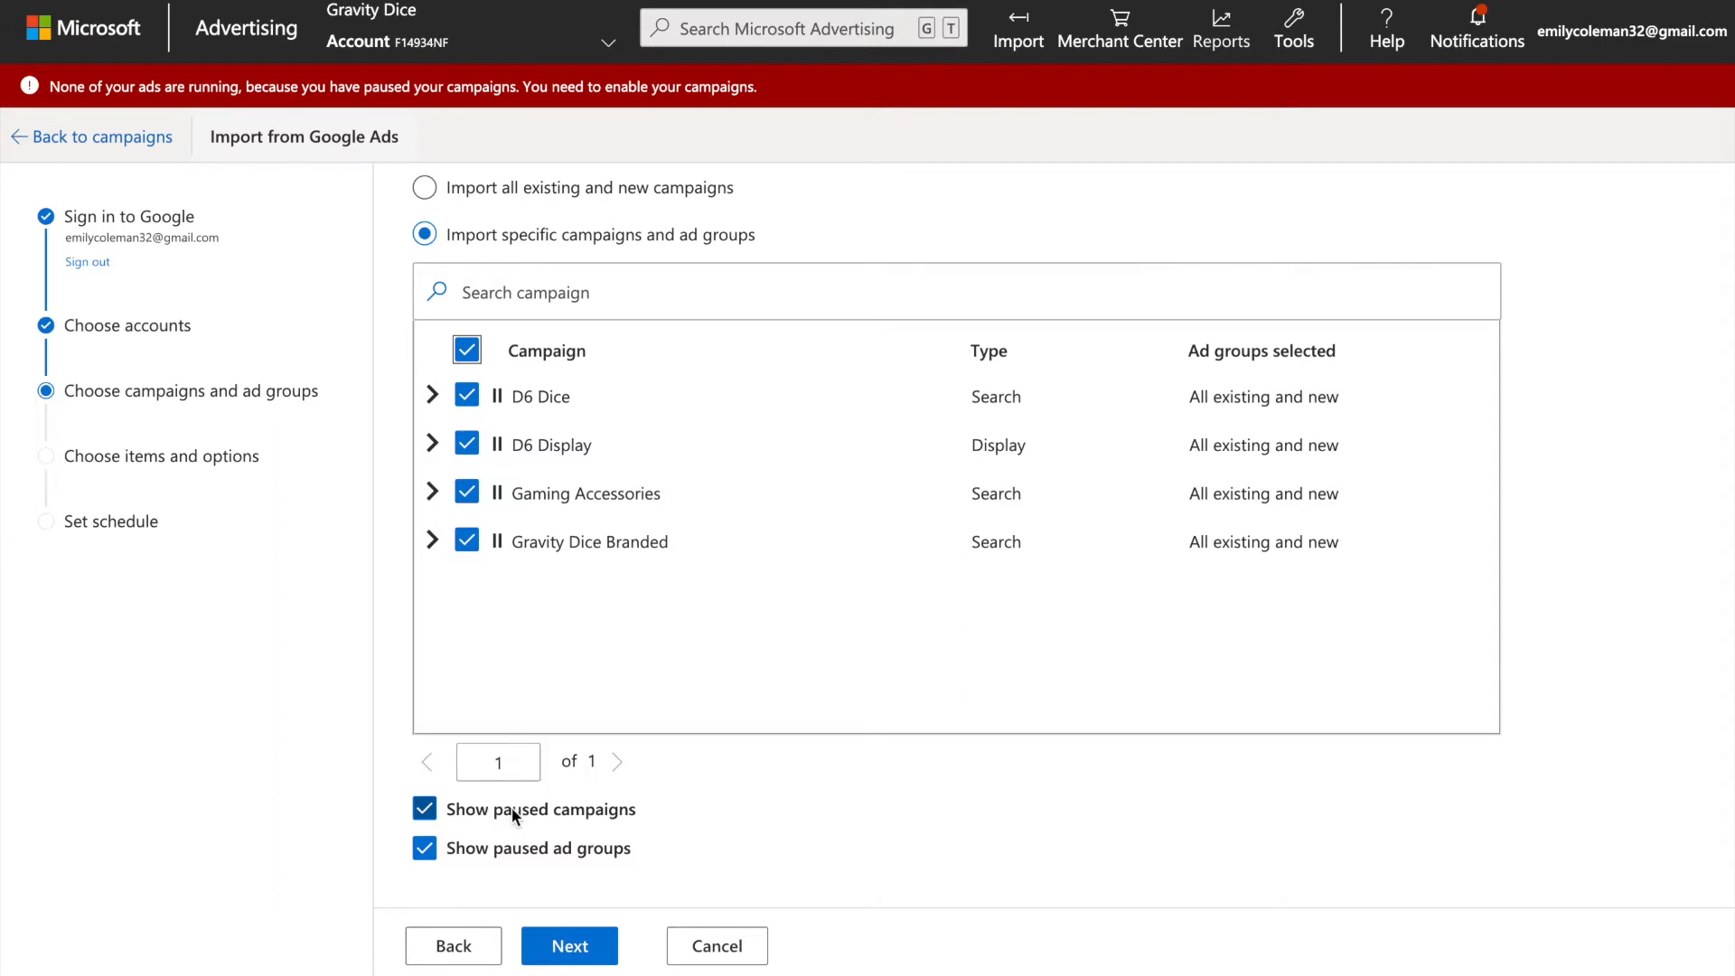
{"action": "left_click", "coordinate": [572, 947]}
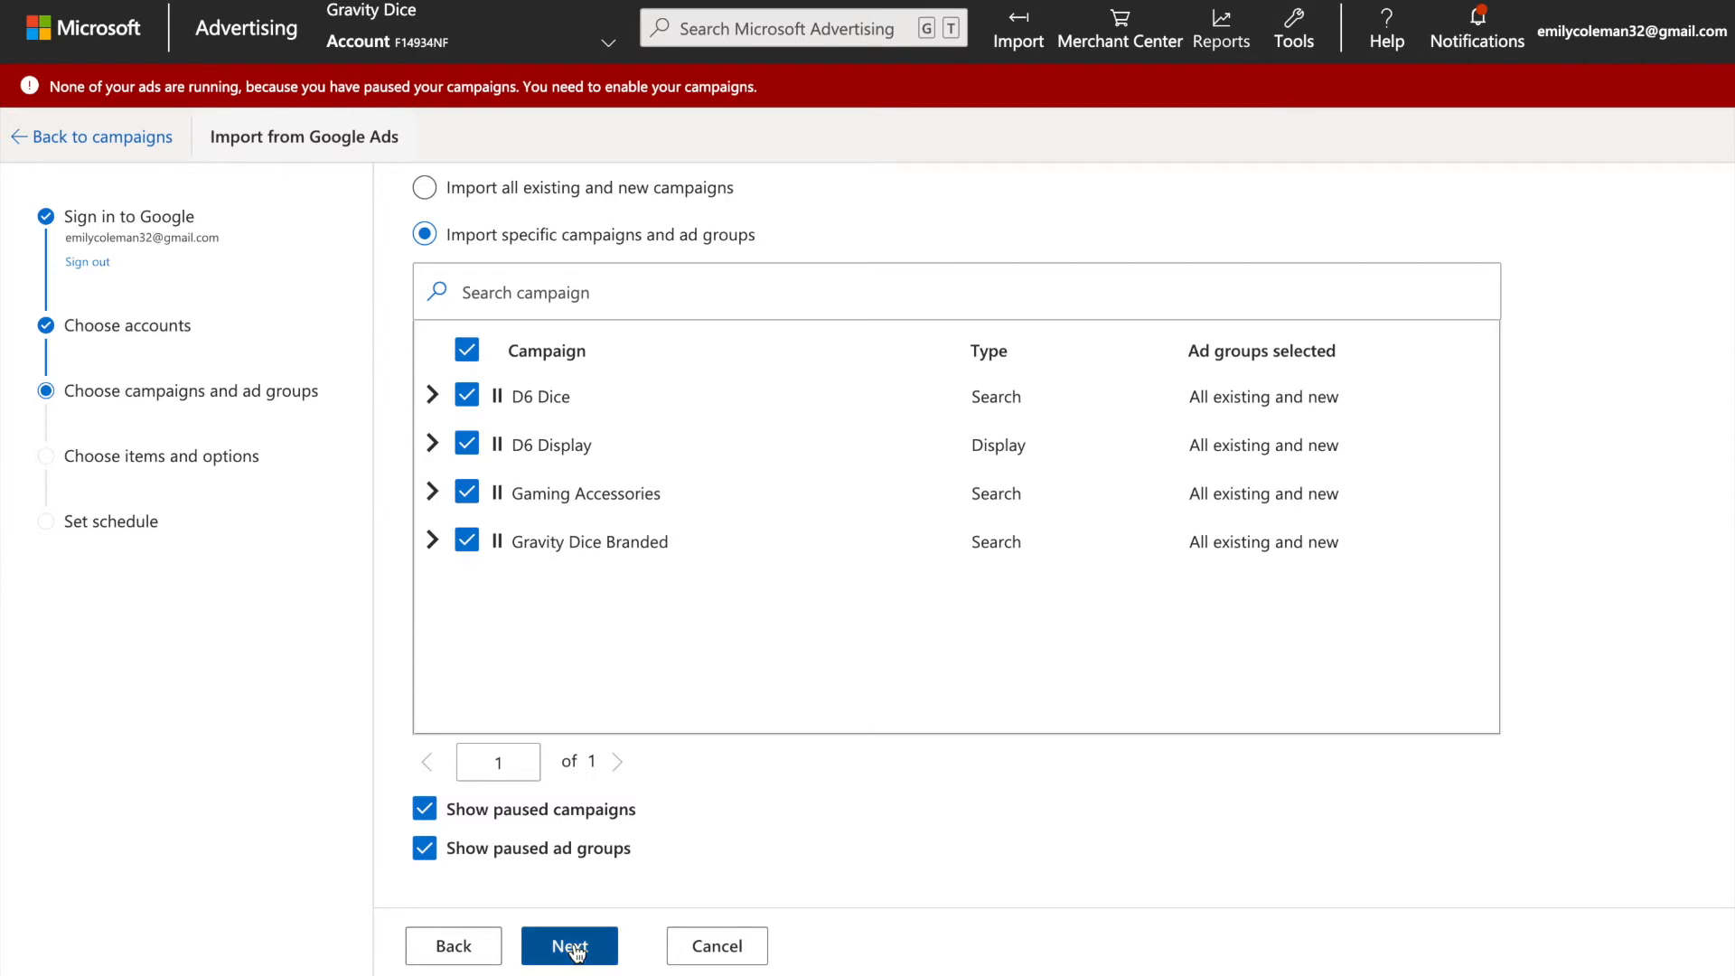
Set up a new UET tag for the imported audiences, with "Gravity Dice UET Tag" as both name and description.
{"action": "scroll", "coordinate": [657, 586], "scroll_direction": "down", "scroll_amount": 1}
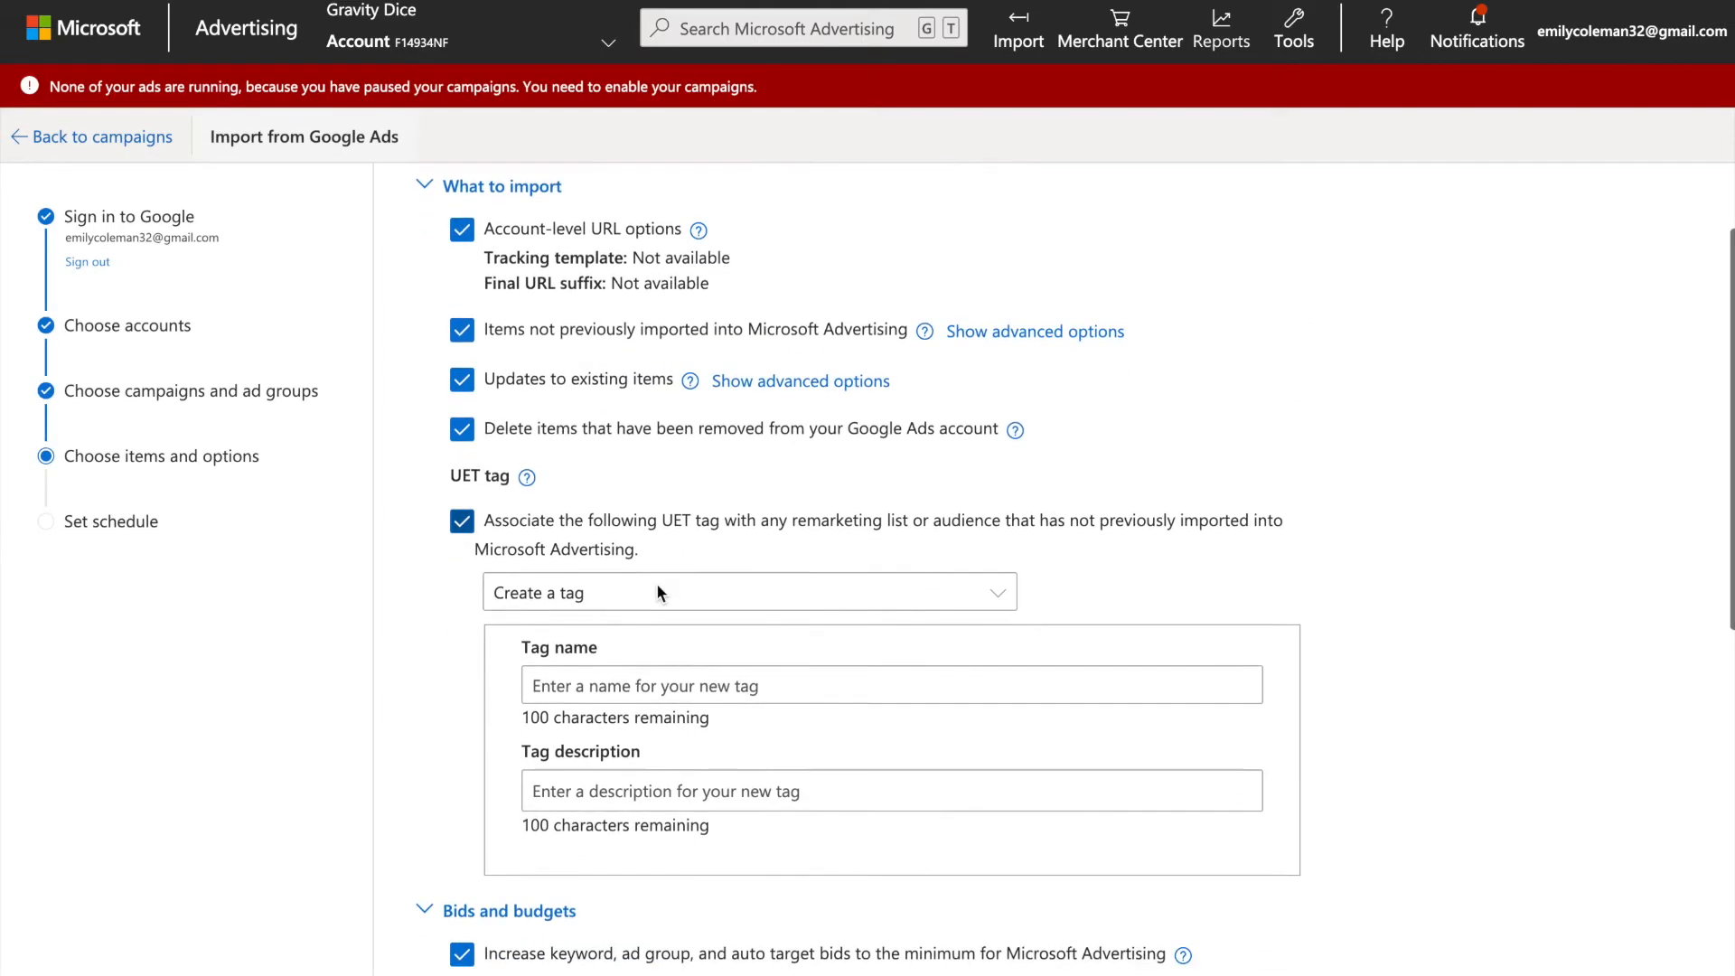
{"action": "scroll", "coordinate": [657, 586], "scroll_direction": "up", "scroll_amount": 1}
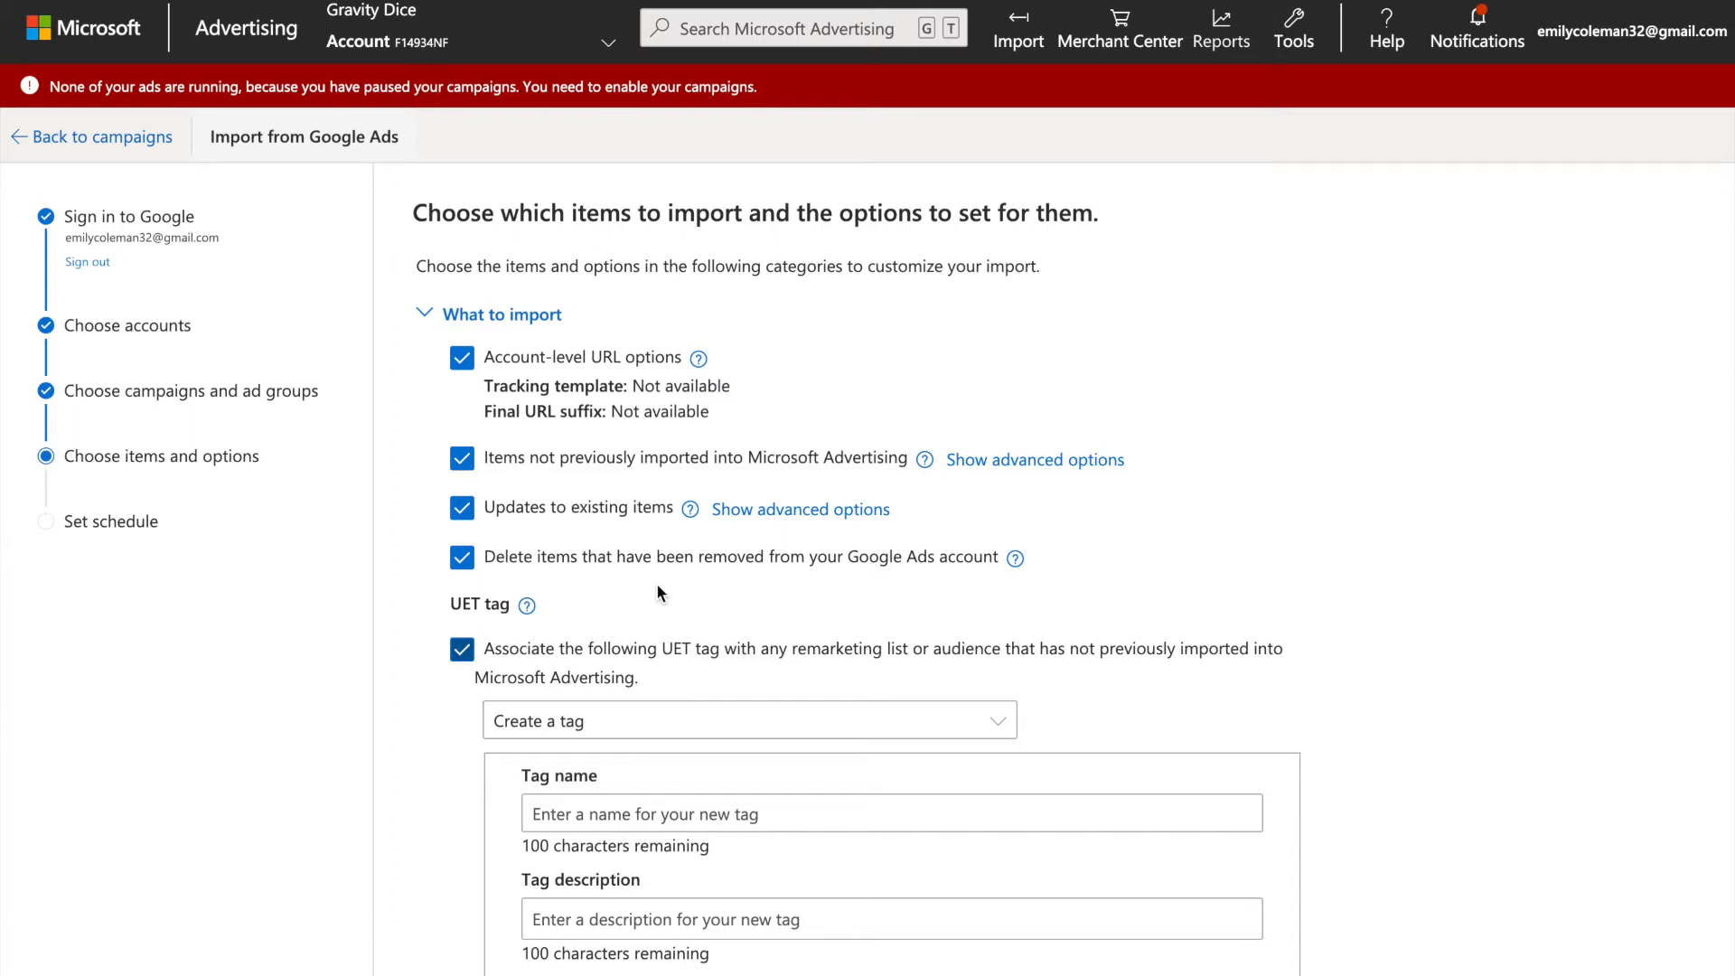
{"action": "scroll", "coordinate": [658, 592], "scroll_direction": "down", "scroll_amount": 2}
{"action": "scroll", "coordinate": [658, 592], "scroll_direction": "down", "scroll_amount": 2}
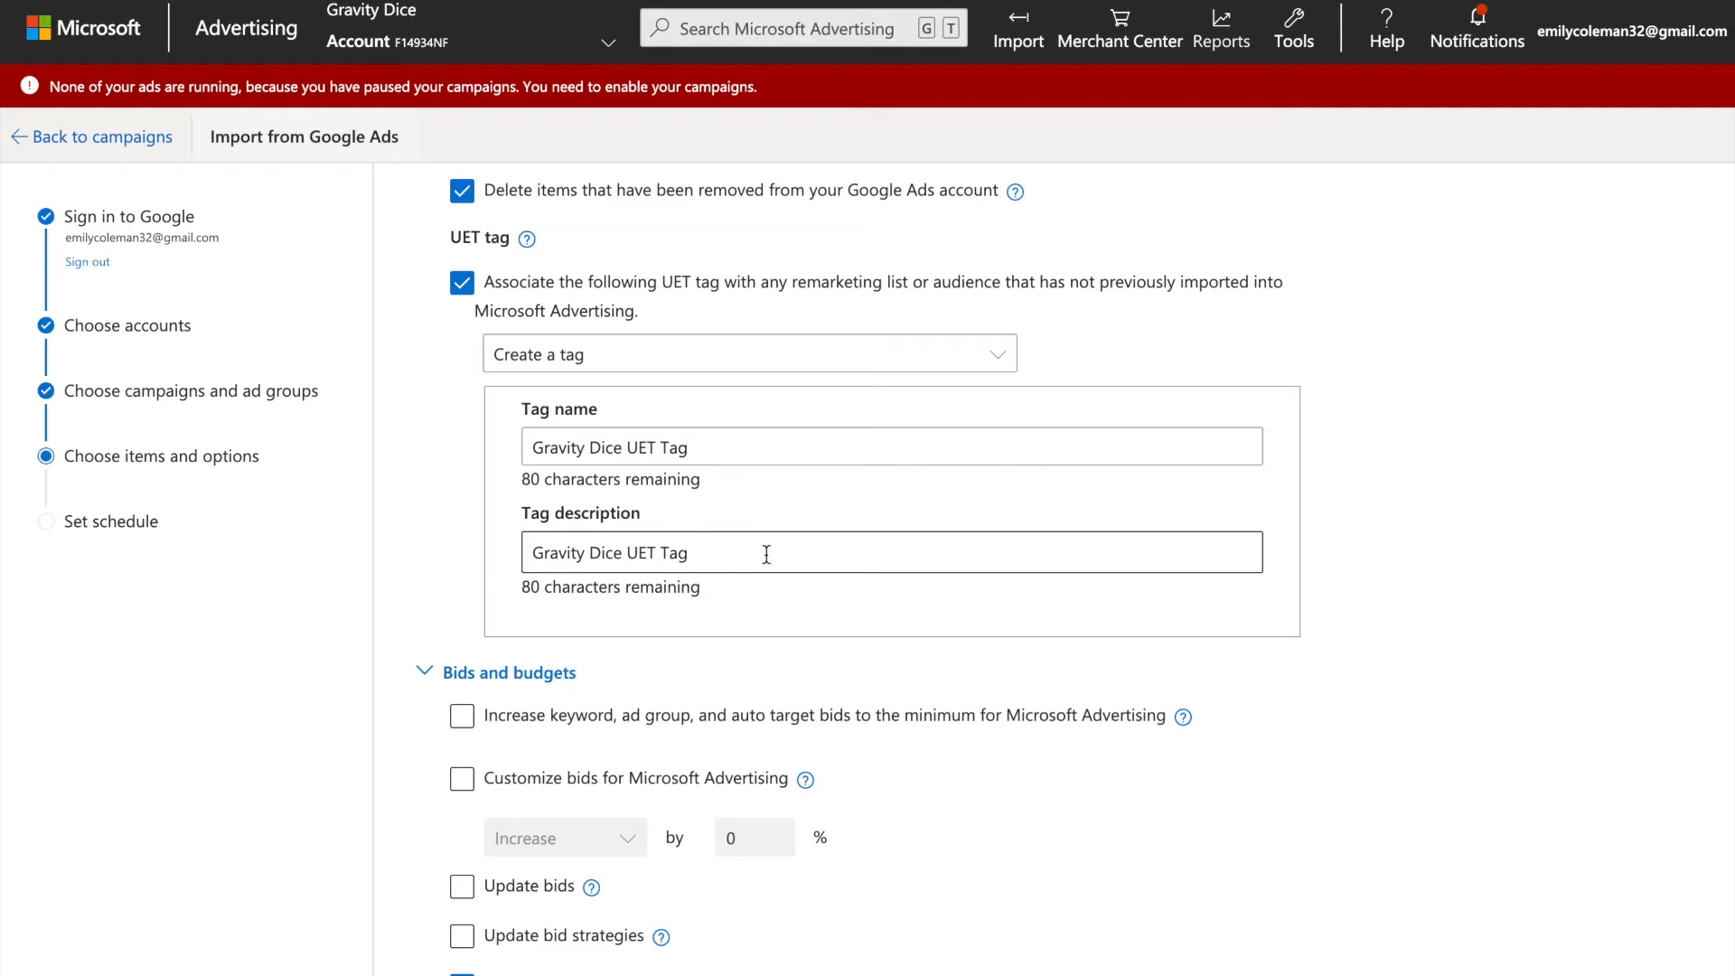
Turn off the minimum increase for keyword, ad group and auto target bids, plus the Update bids and Update bid strategies options.
{"action": "scroll", "coordinate": [657, 583], "scroll_direction": "down", "scroll_amount": 3}
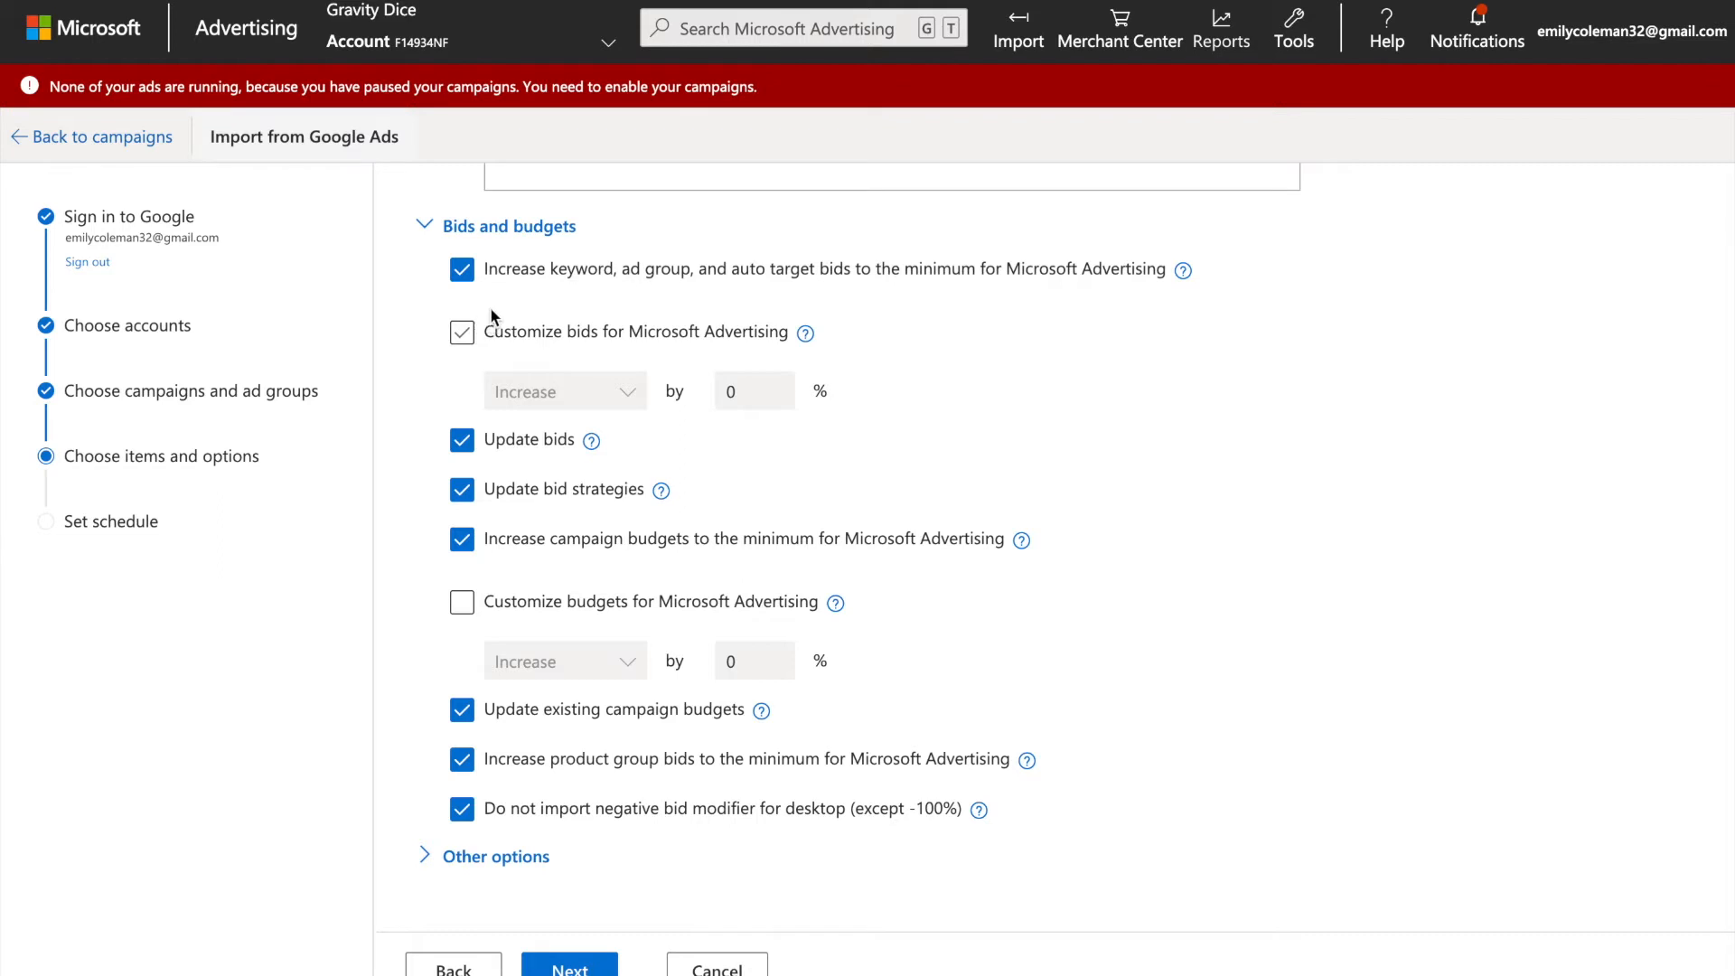
{"action": "left_click", "coordinate": [462, 270]}
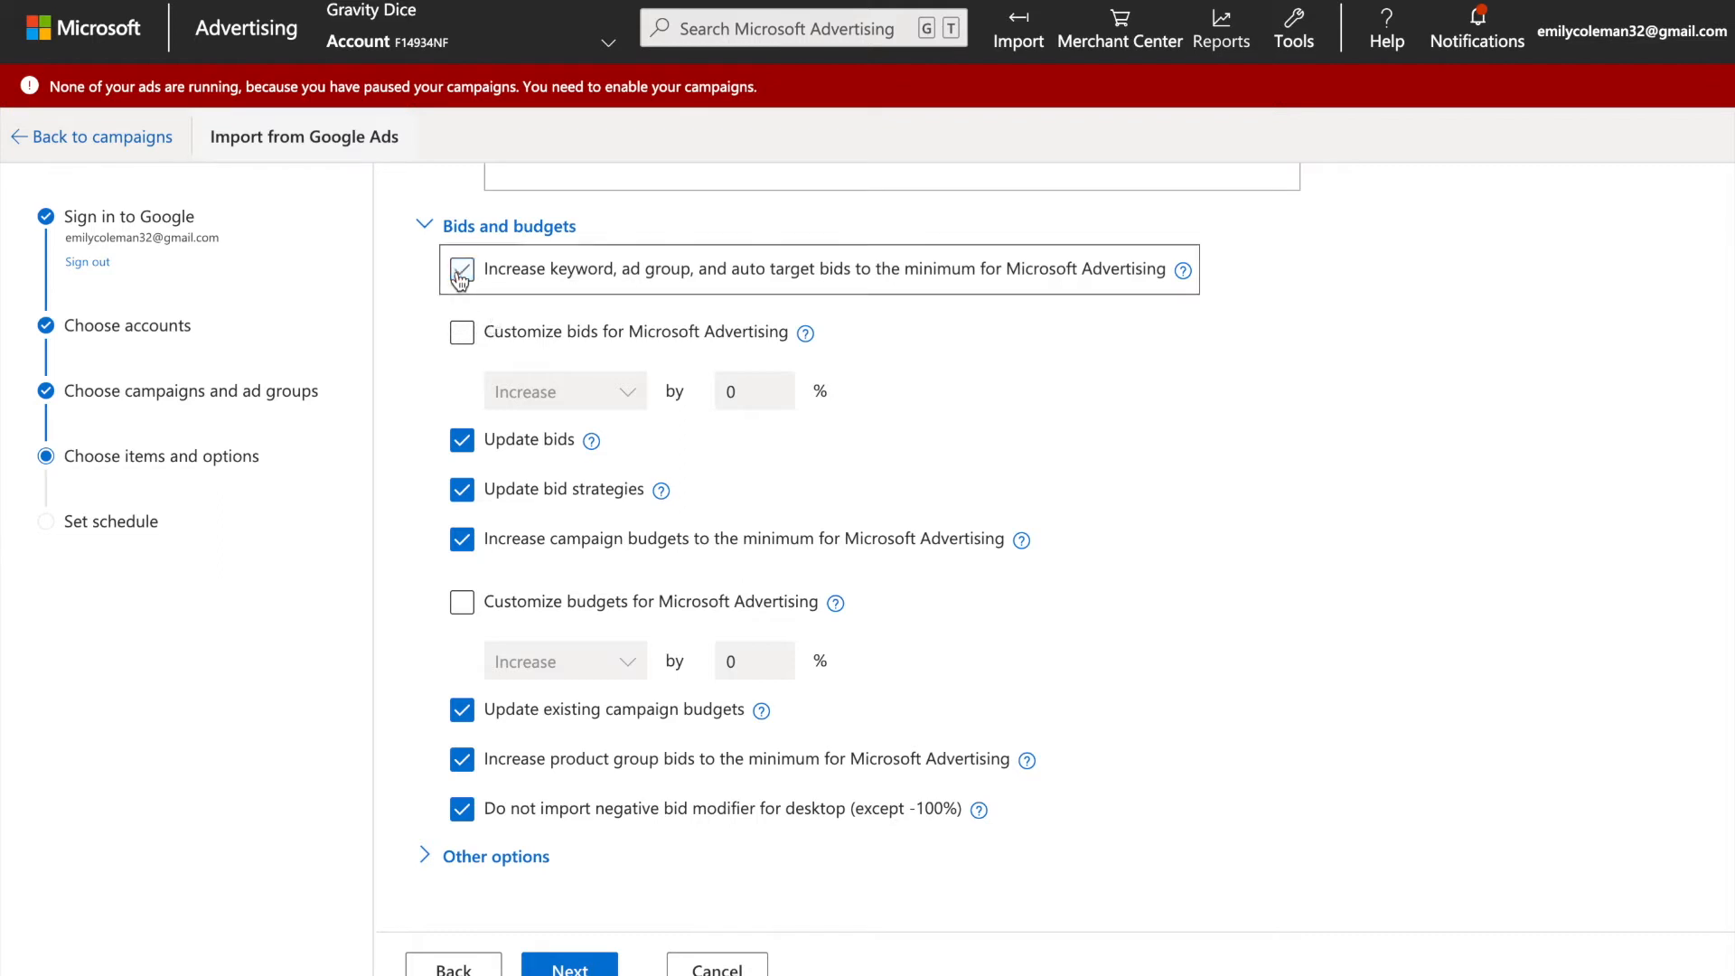
{"action": "left_click", "coordinate": [462, 443]}
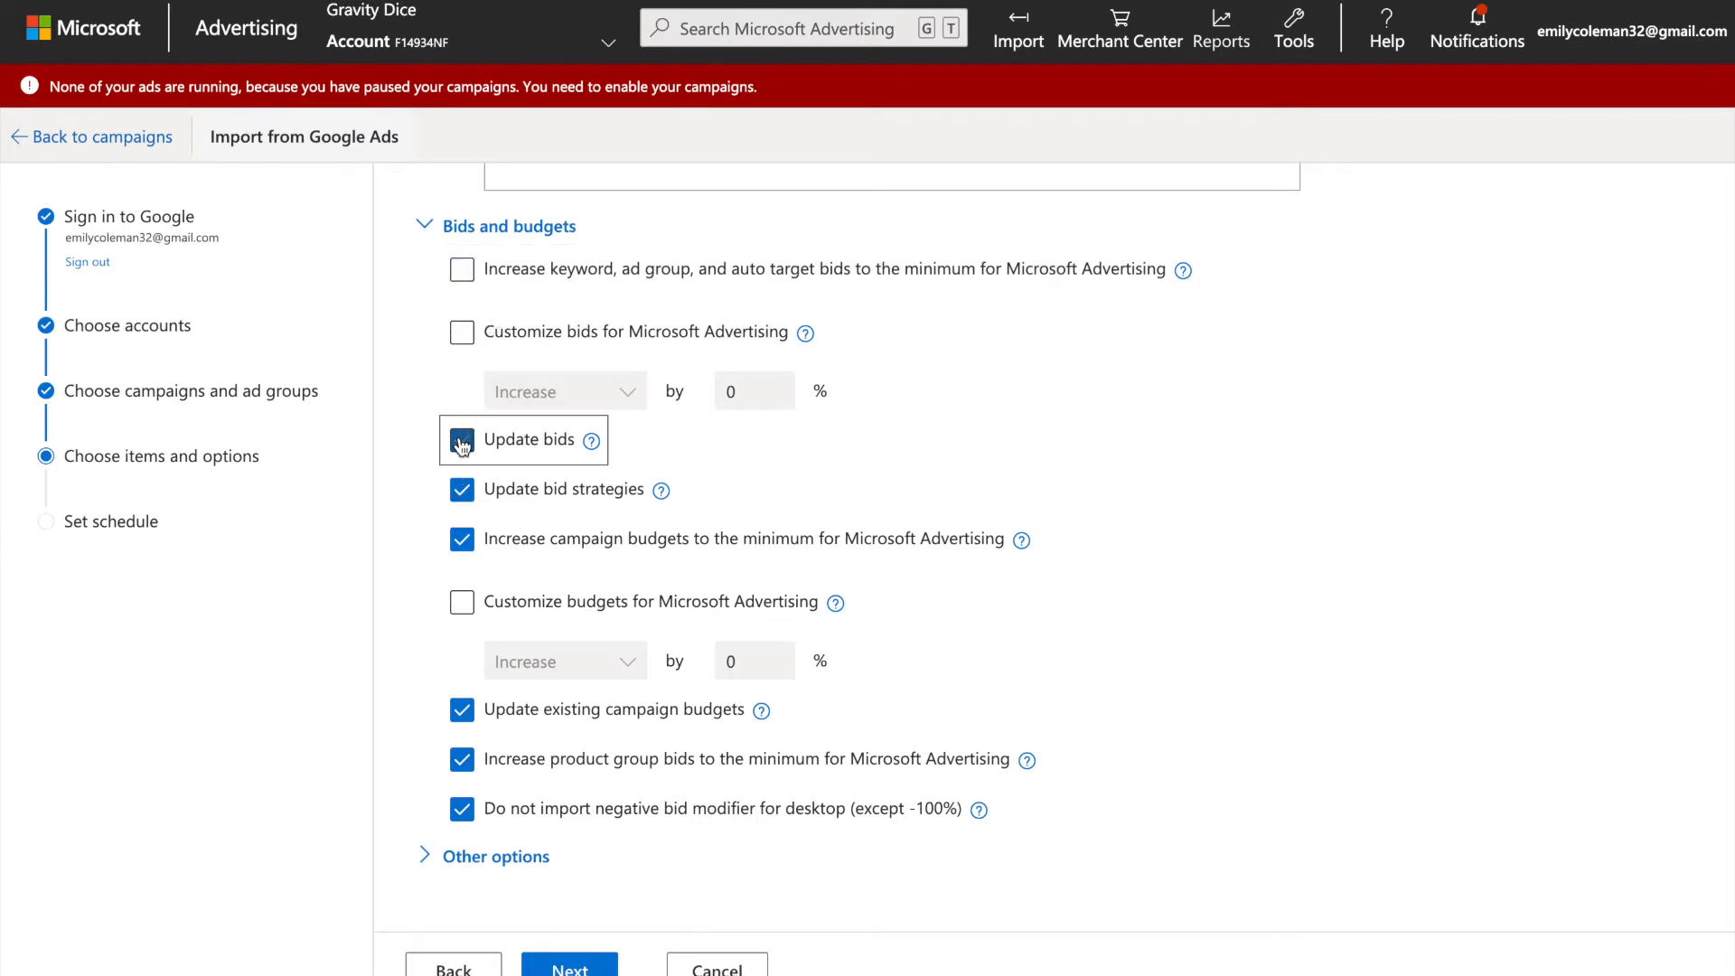
{"action": "scroll", "coordinate": [605, 490], "scroll_direction": "down", "scroll_amount": 1}
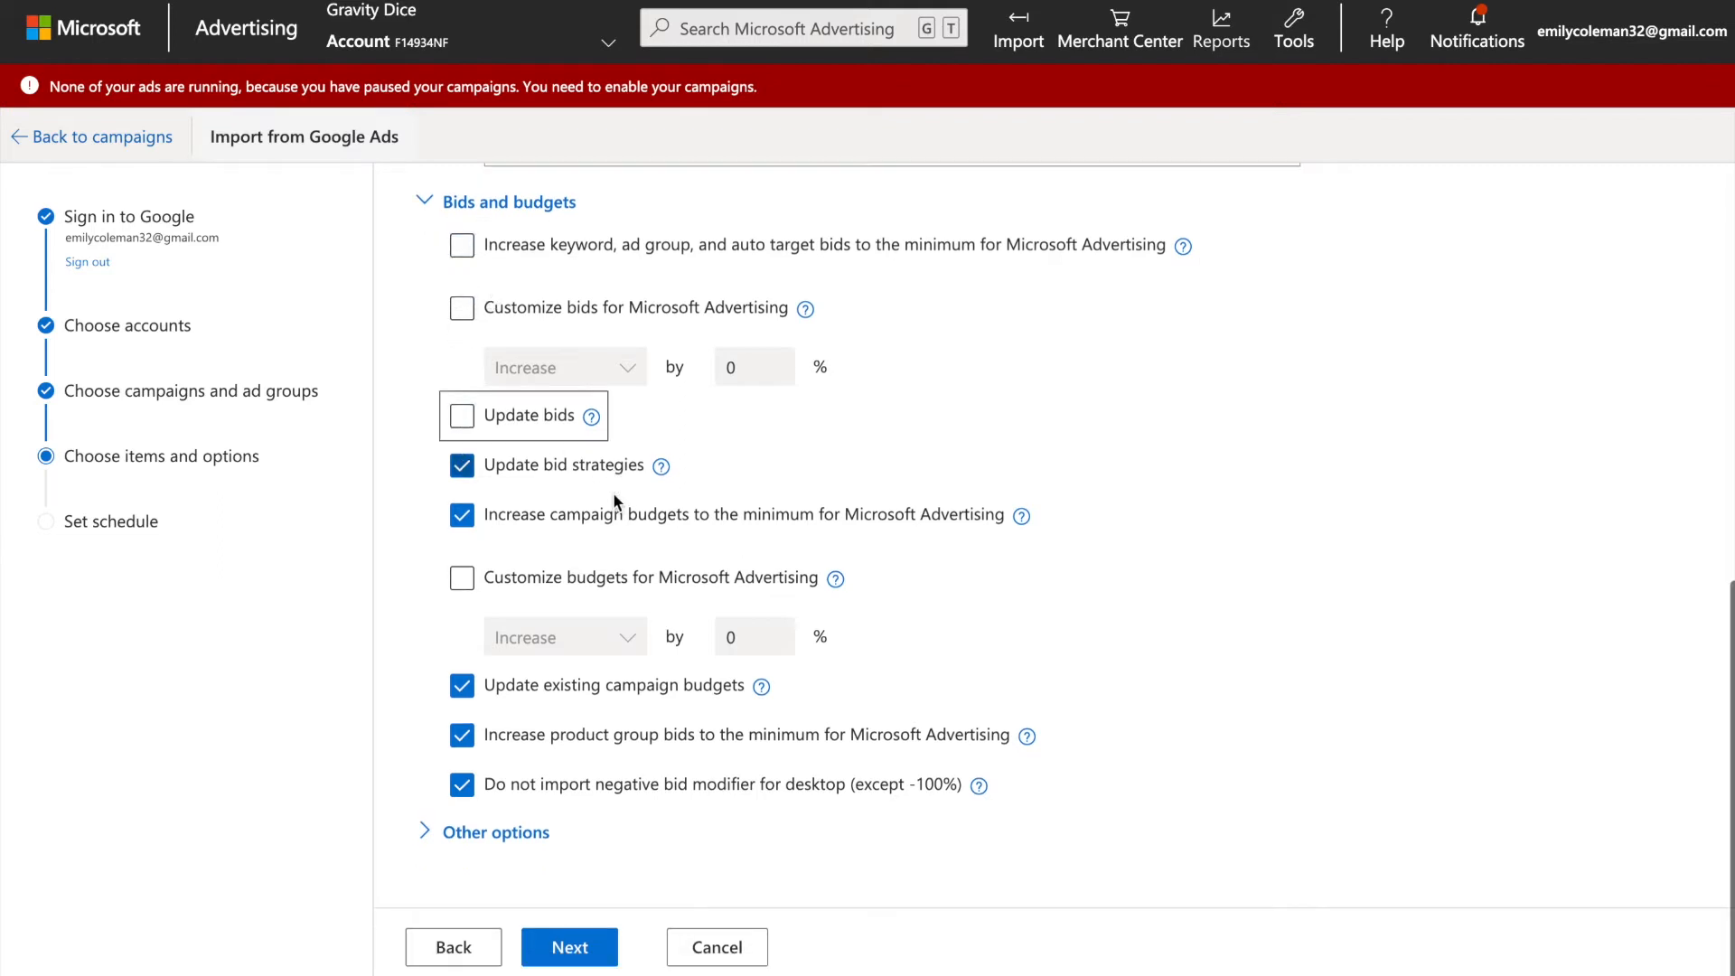
{"action": "left_click", "coordinate": [464, 468]}
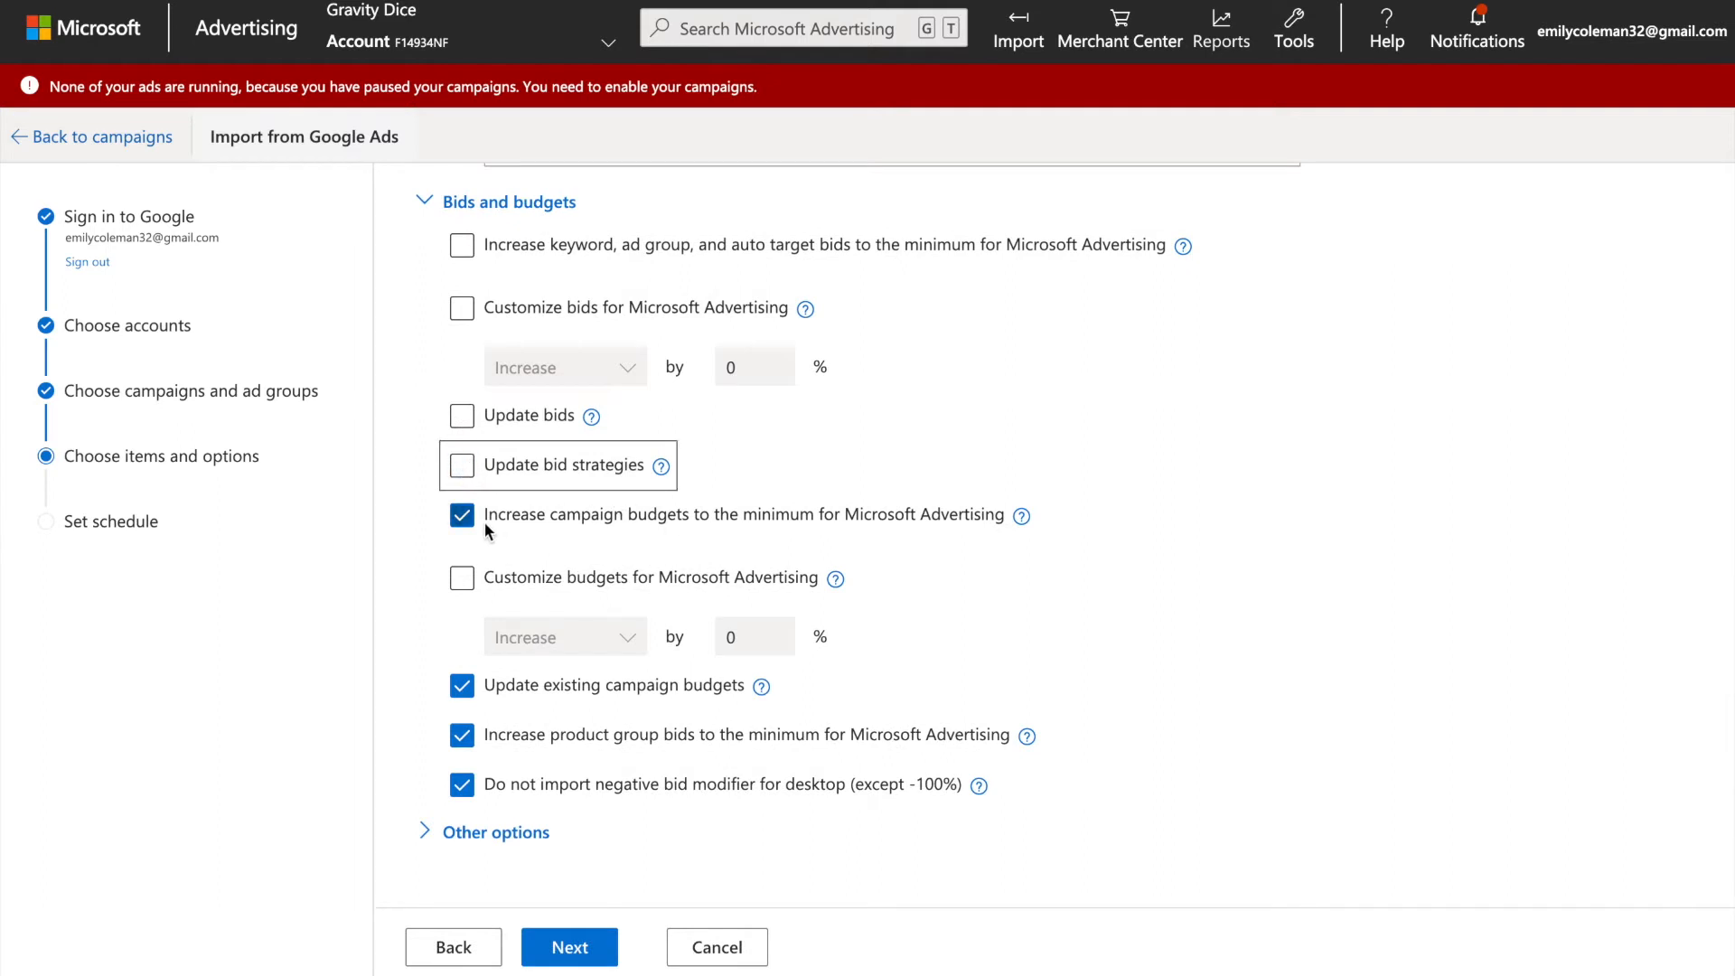
Accept the import options, run the import with the Now schedule, and open the imported campaigns from its summary.
{"action": "left_click", "coordinate": [568, 947]}
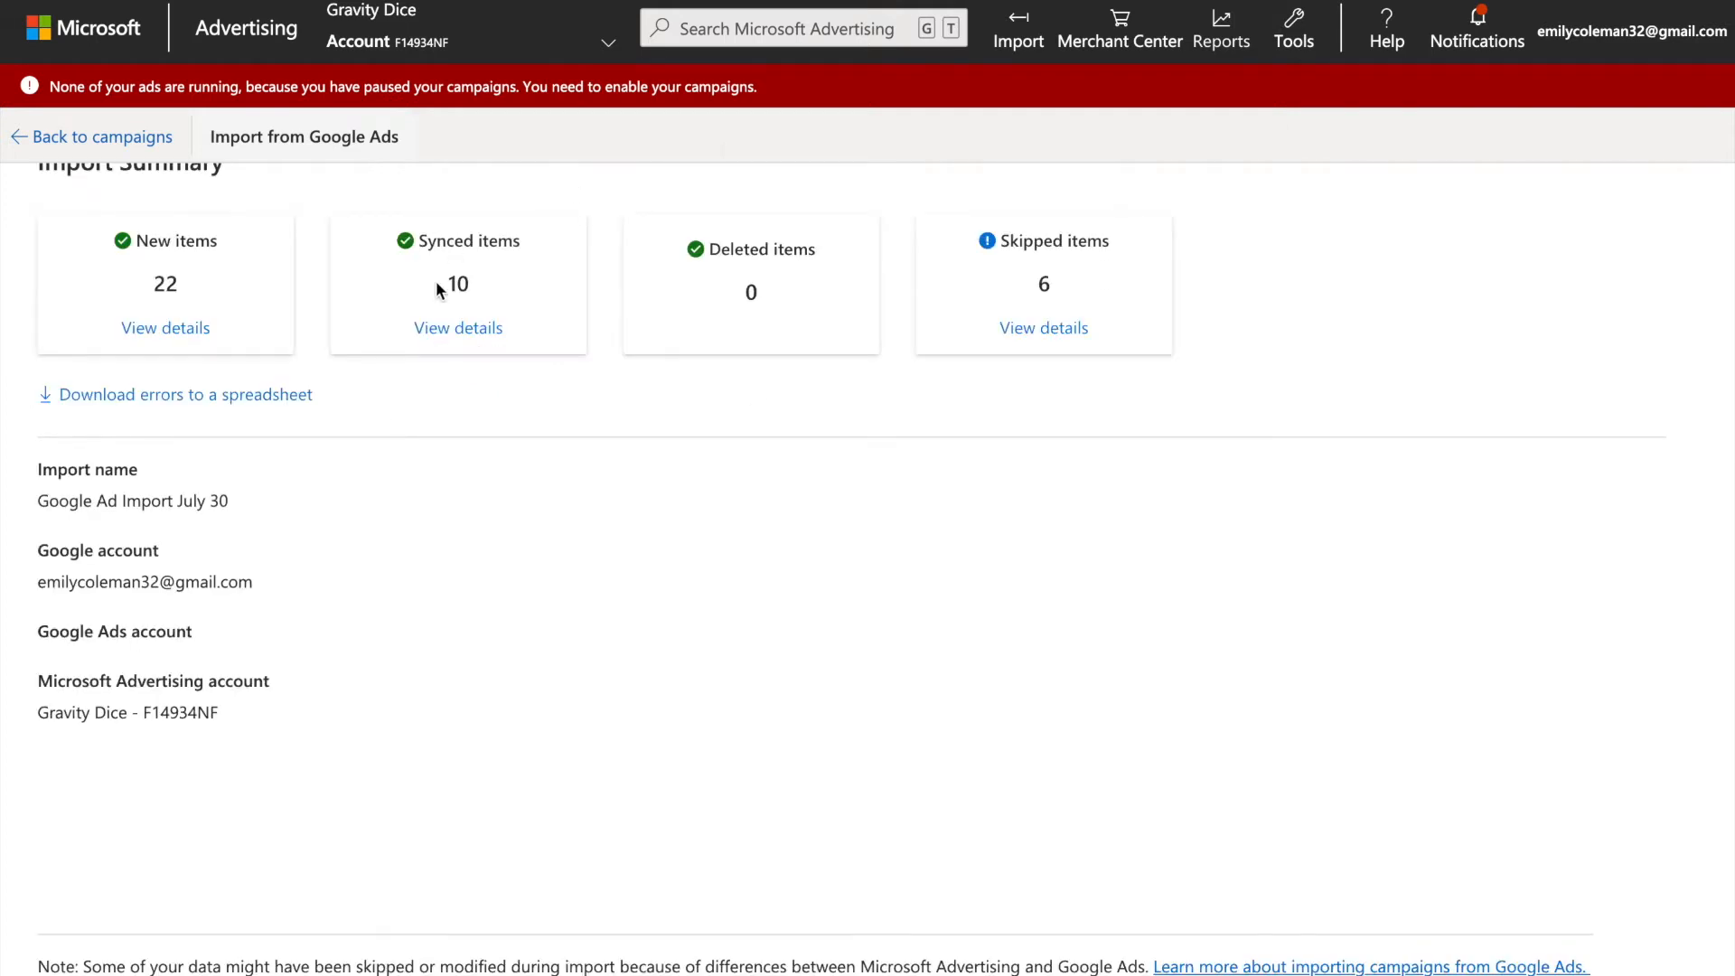
{"action": "scroll", "coordinate": [387, 403], "scroll_direction": "down", "scroll_amount": 2}
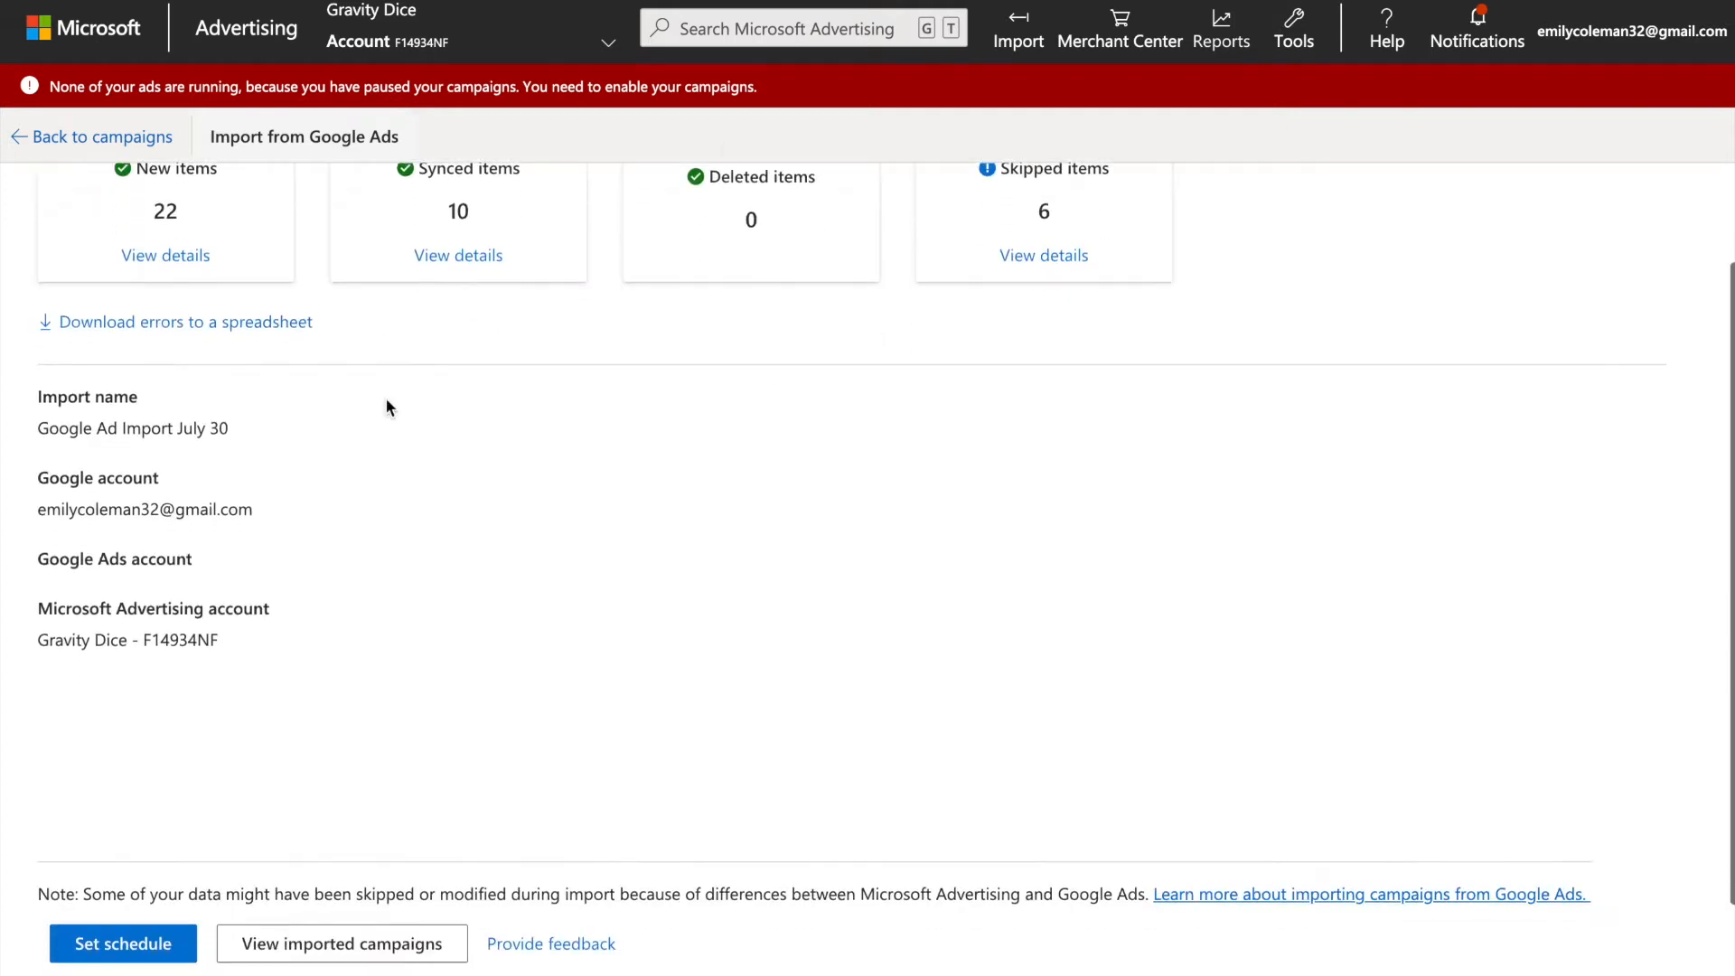
{"action": "left_click", "coordinate": [310, 857]}
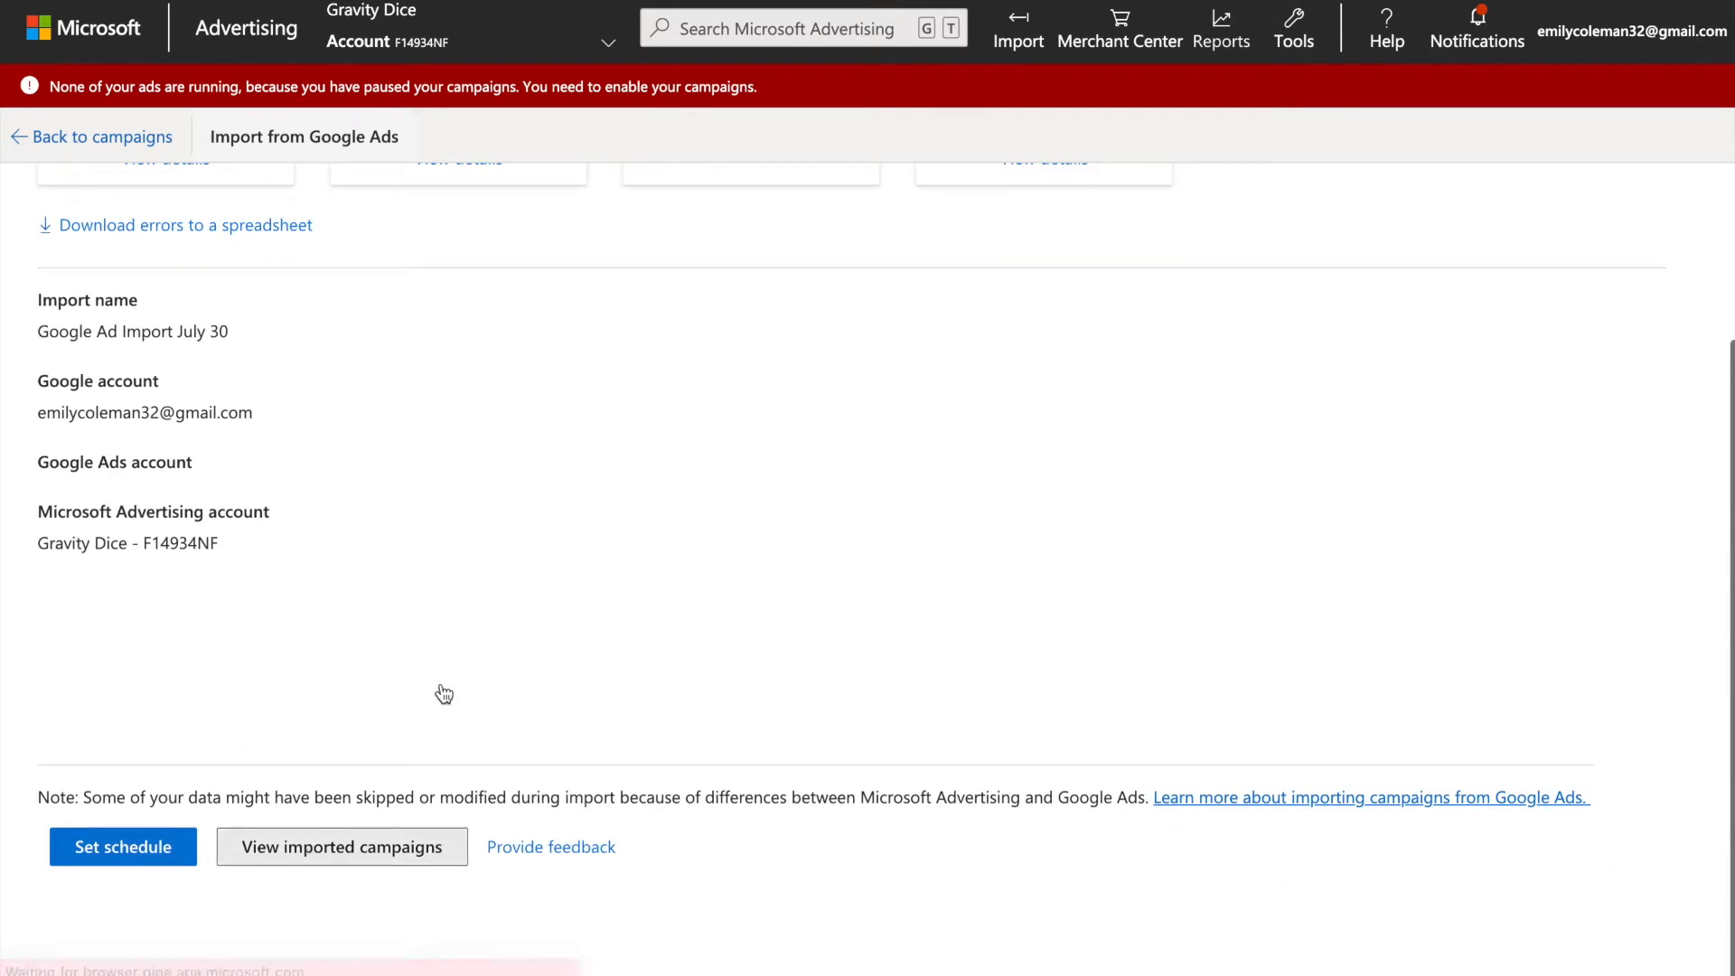